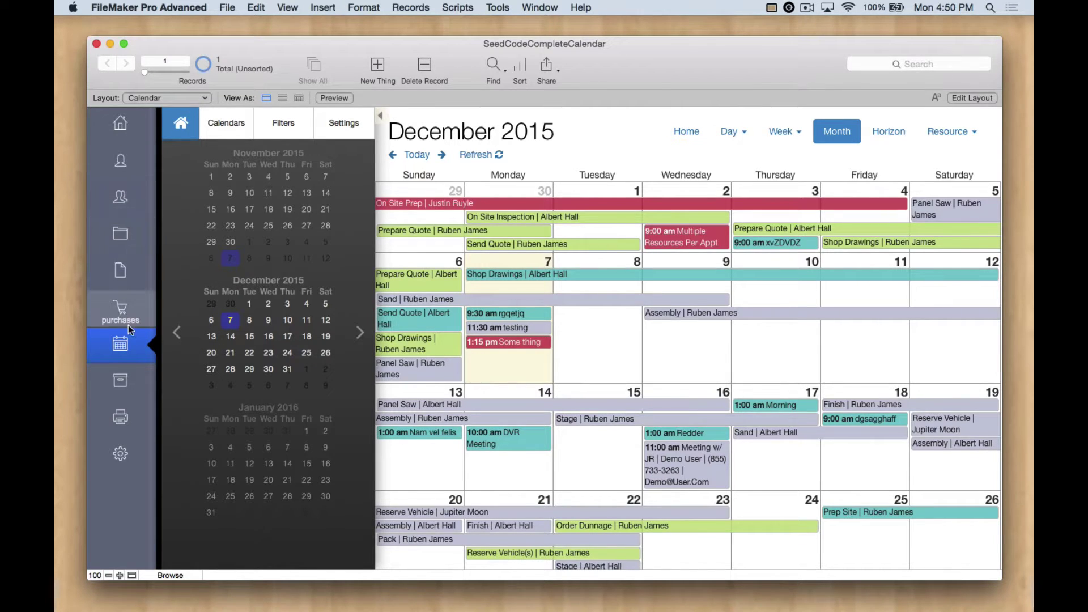
# - Review the Albert Hall project's contacts and calendar events, then return to the month calendar
pyautogui.click(122, 228)
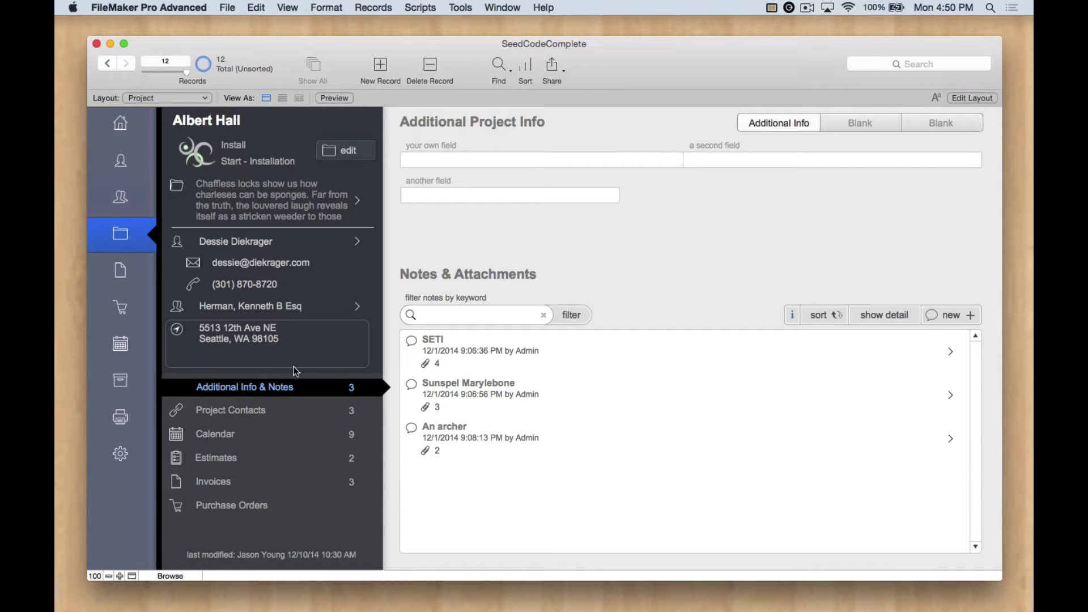
pyautogui.click(266, 412)
pyautogui.click(256, 434)
pyautogui.click(254, 414)
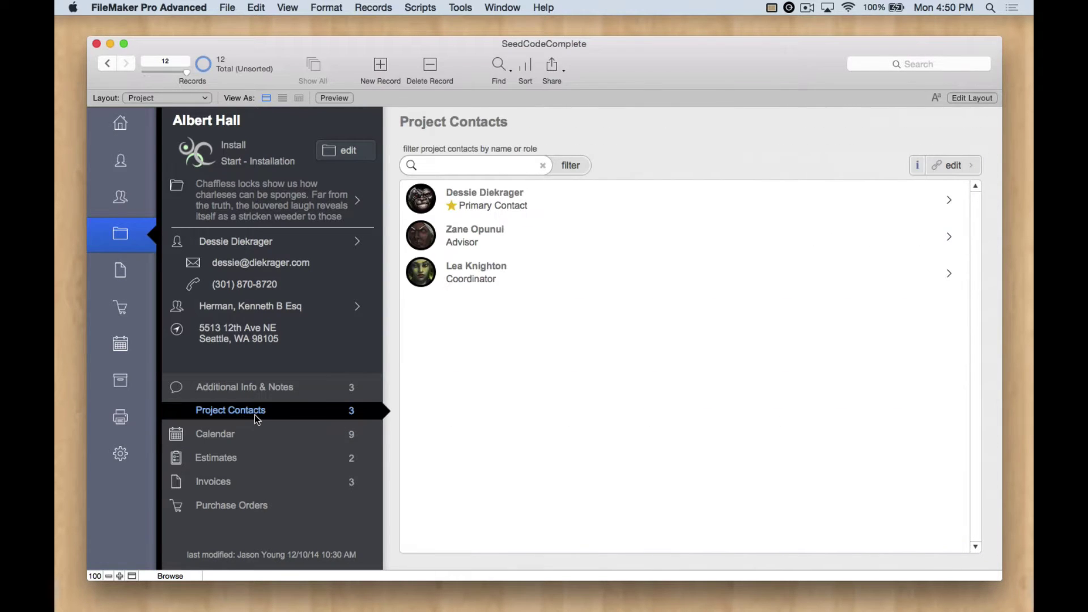
pyautogui.click(243, 434)
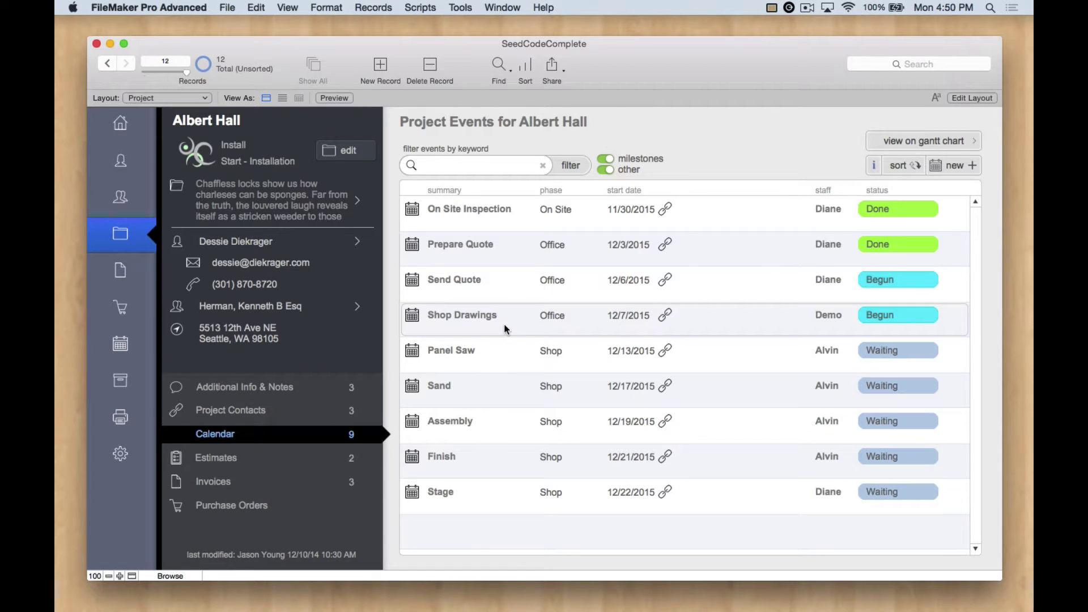
pyautogui.click(119, 358)
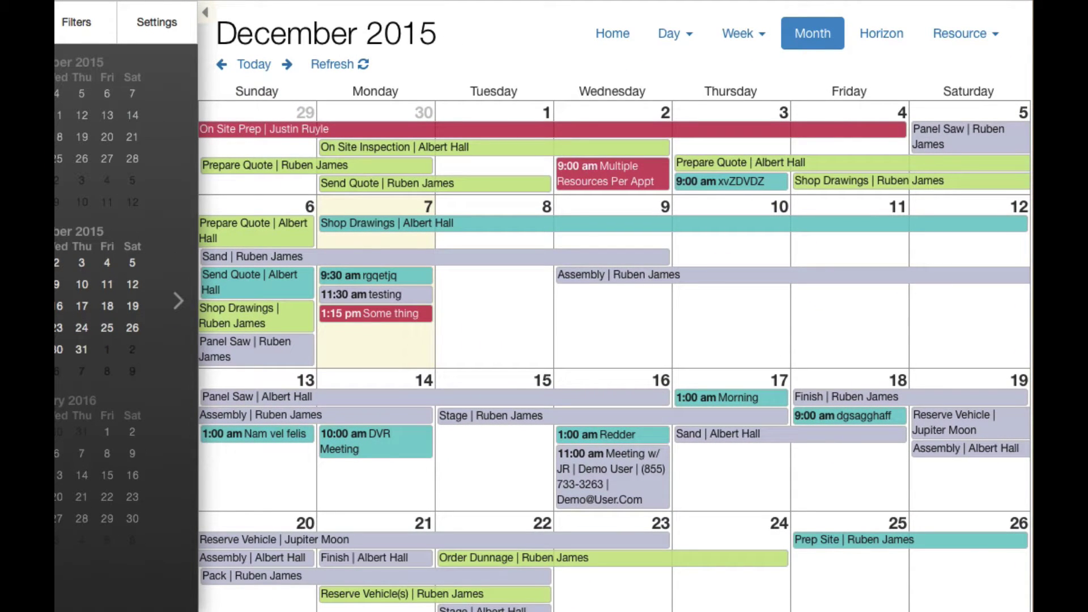
# - Move Multiple Resources Per Appt to Dec 3 and Redder to Dec 15, then show November 2015
pyautogui.moveTo(626, 184); pyautogui.dragTo(718, 161)
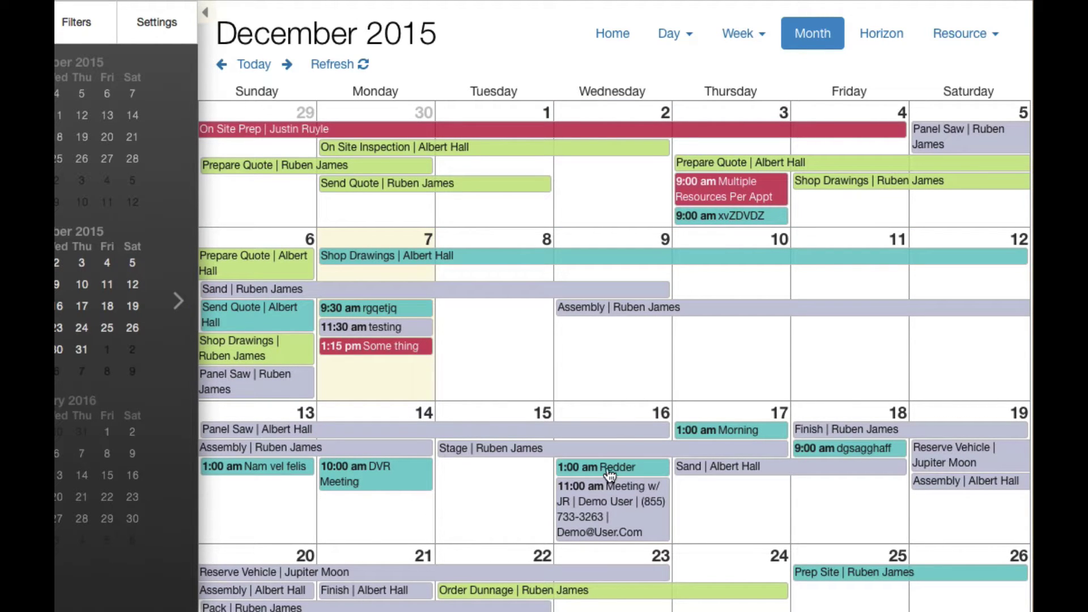
pyautogui.moveTo(615, 471); pyautogui.dragTo(492, 490)
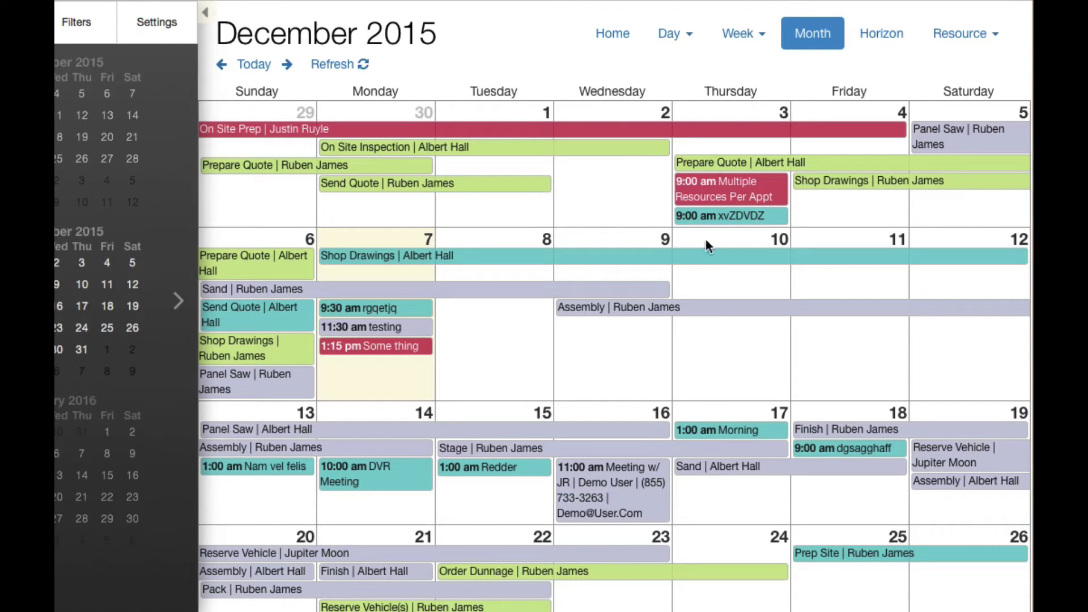
pyautogui.click(221, 65)
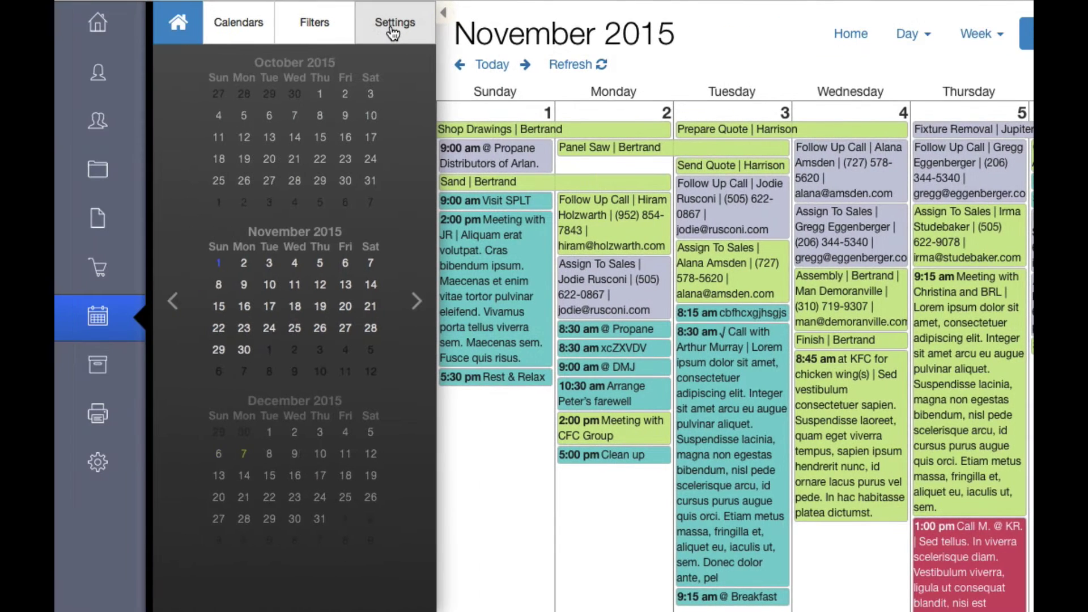
# - In the calendar settings, set Compressed View to Yes and Fluid Months to No
pyautogui.click(154, 31)
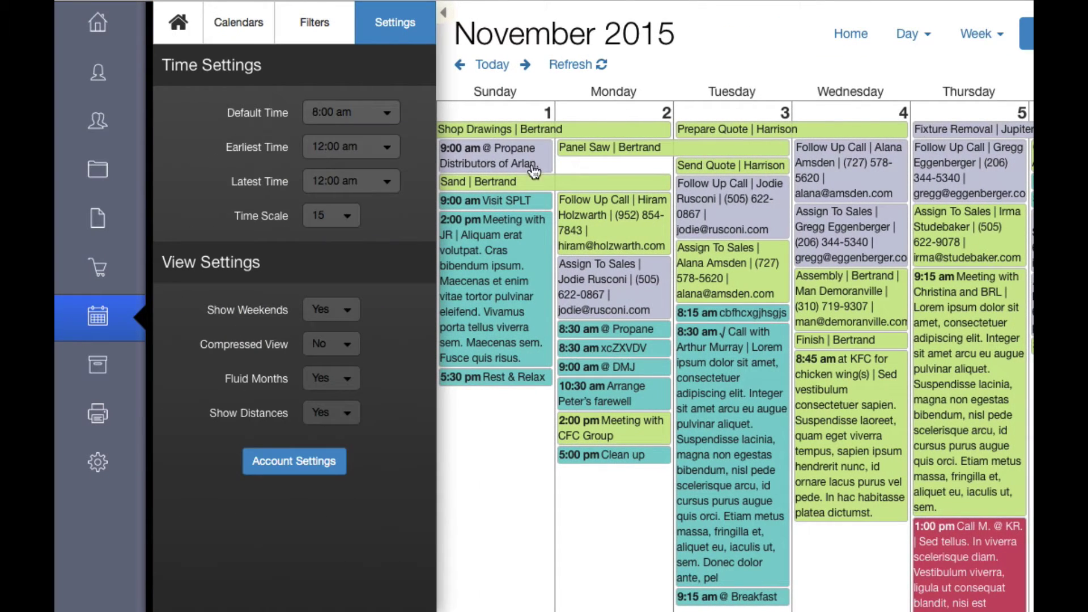
pyautogui.scroll(-15, 734, 356)
pyautogui.scroll(-10, 734, 356)
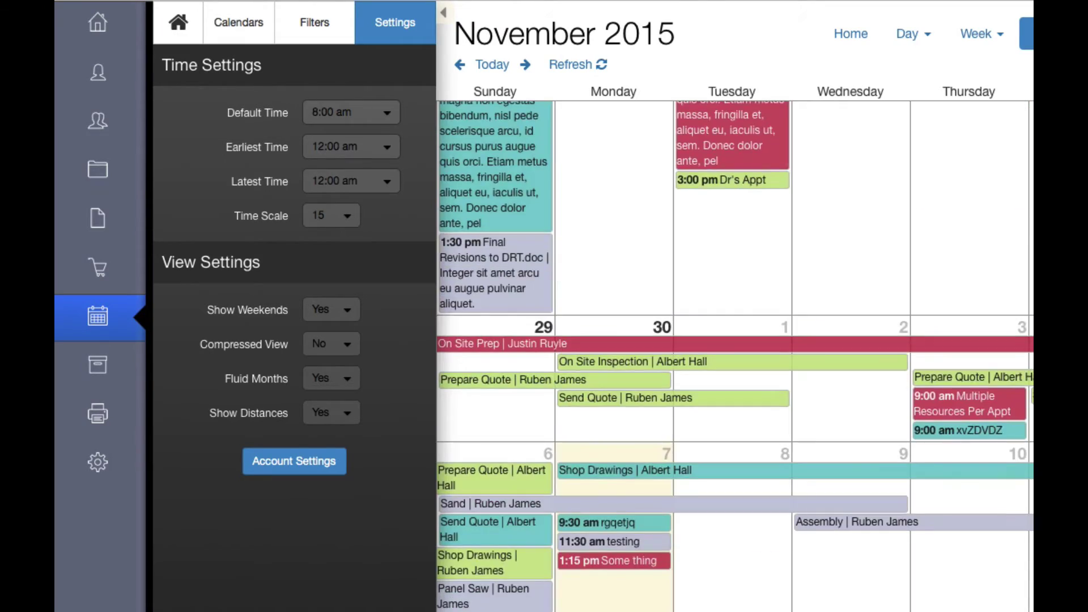
pyautogui.scroll(20, 734, 356)
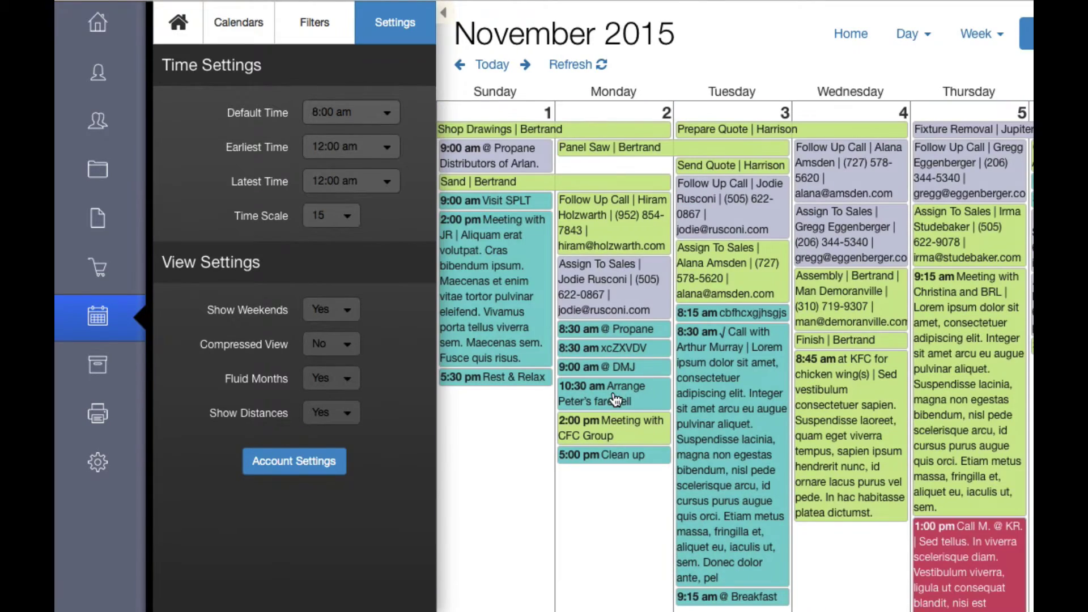
pyautogui.click(342, 344)
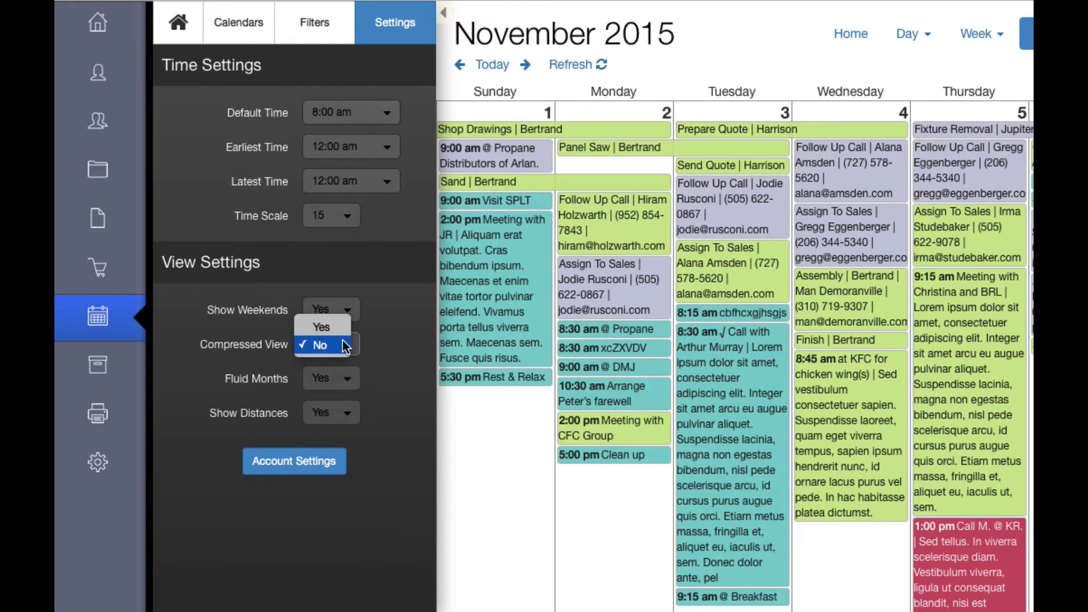
pyautogui.click(341, 327)
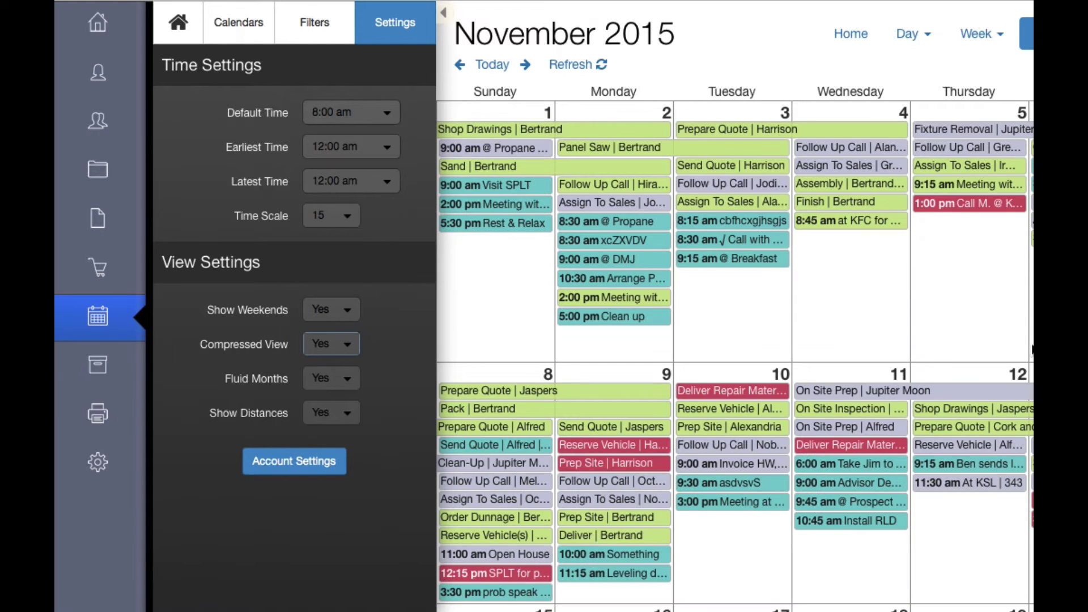
pyautogui.scroll(-10, 734, 356)
pyautogui.scroll(10, 734, 356)
pyautogui.click(331, 379)
pyautogui.click(332, 397)
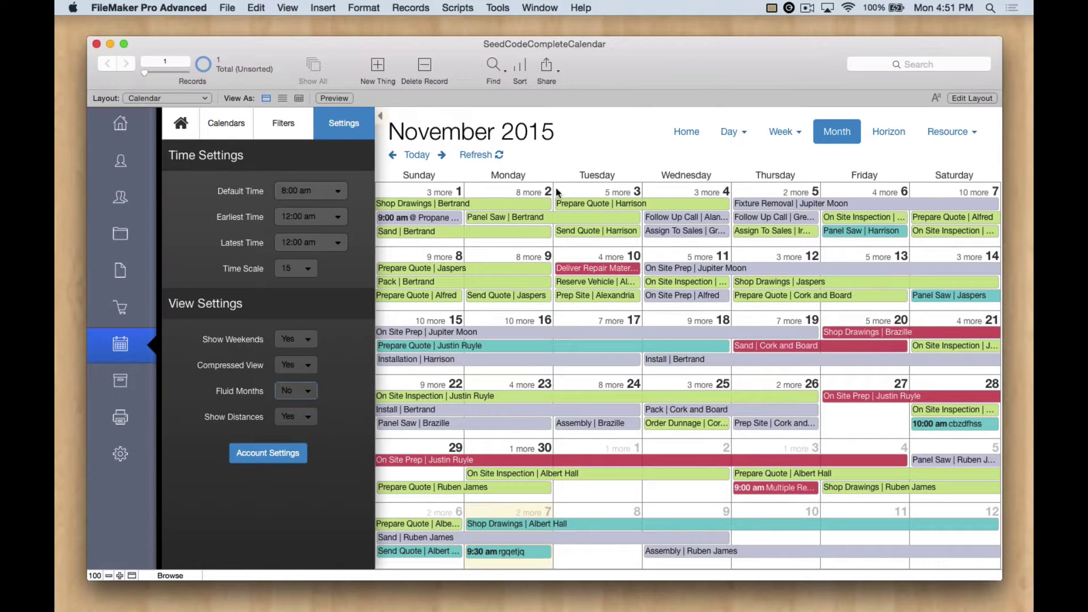
# - Show Sunday, Nov 22, 2015 as a day schedule
pyautogui.click(445, 387)
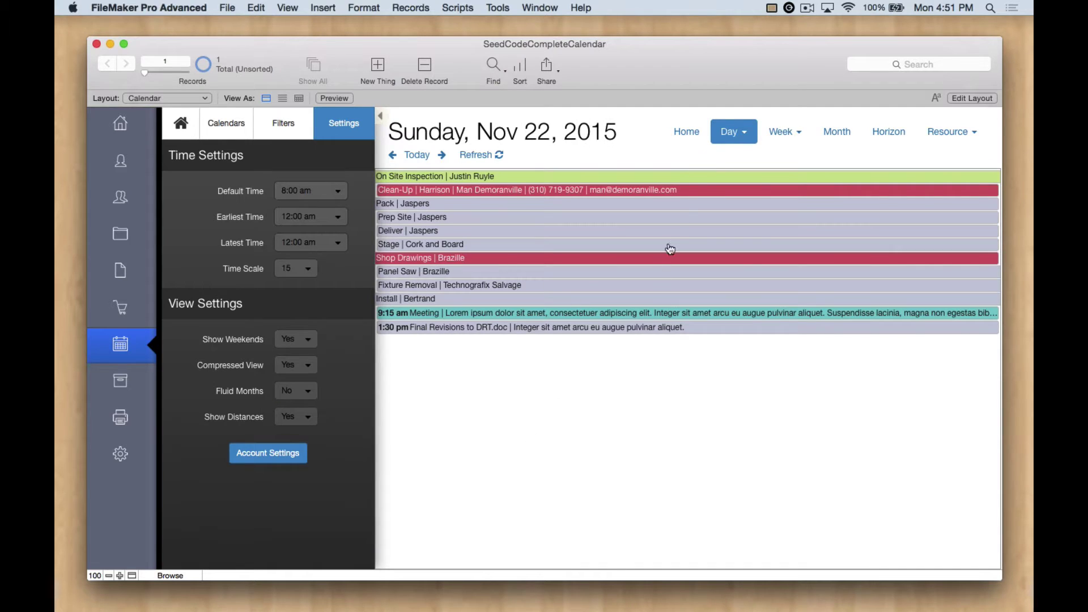
pyautogui.click(729, 135)
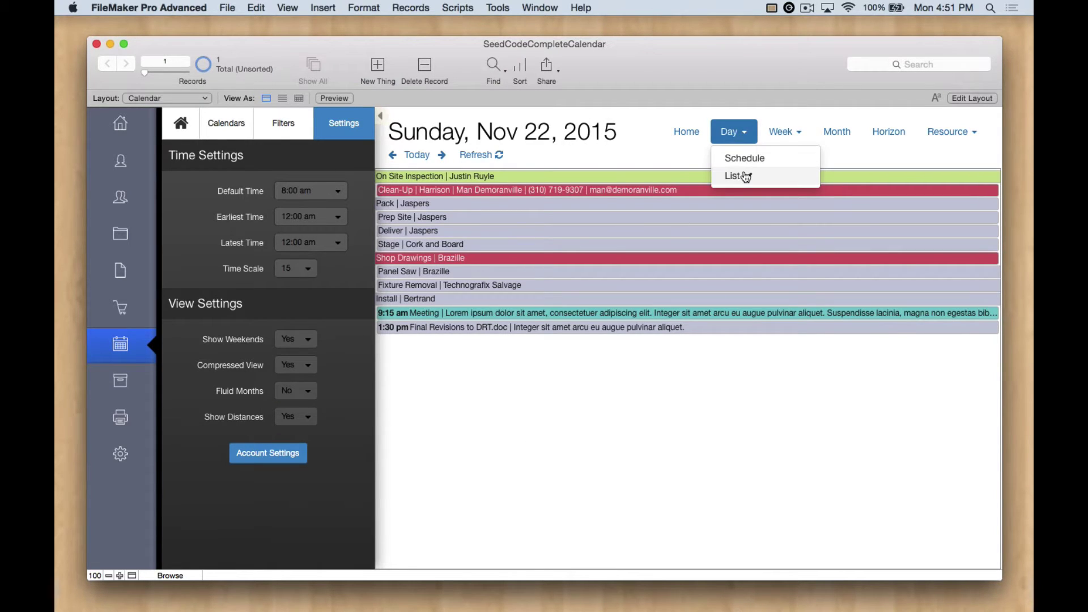
pyautogui.click(743, 158)
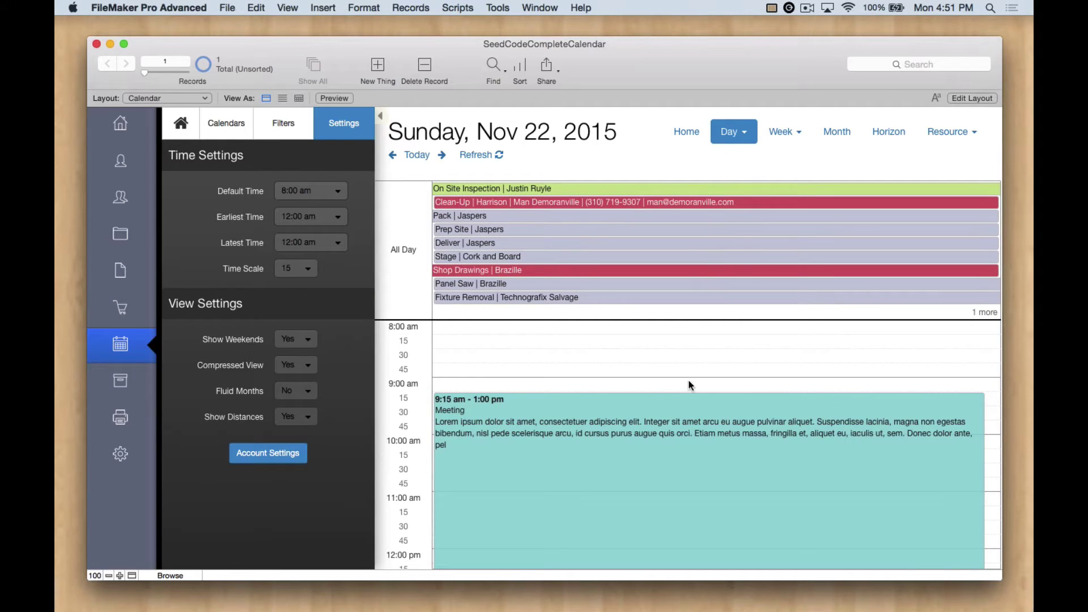
# - Resize the Meeting event so it runs 8:30 am to 10:00 am
pyautogui.scroll(-5, 689, 386)
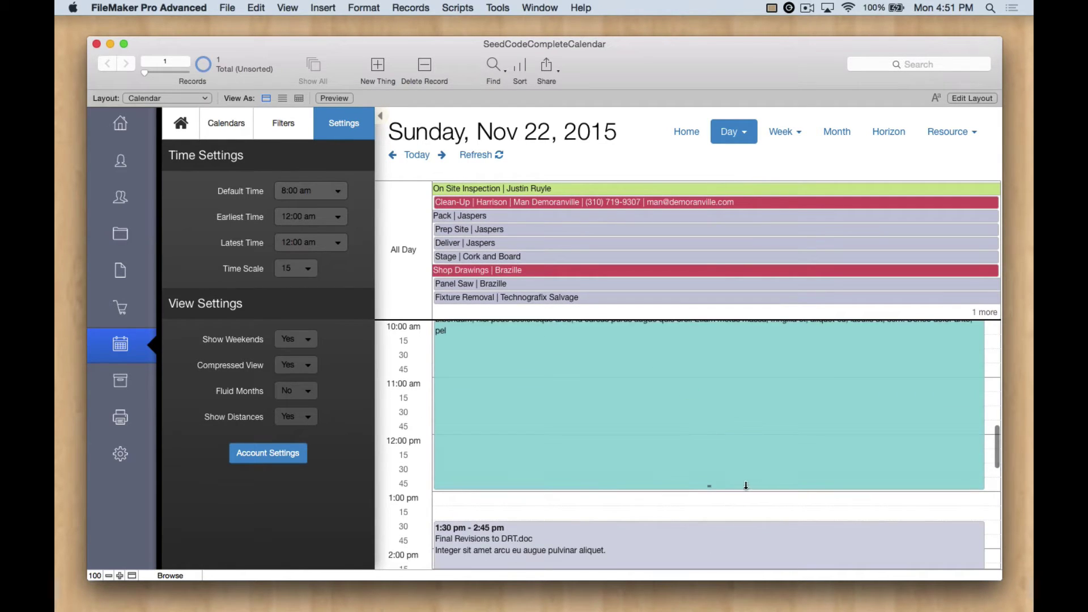
pyautogui.moveTo(708, 486); pyautogui.dragTo(695, 380)
pyautogui.moveTo(711, 458); pyautogui.dragTo(713, 417)
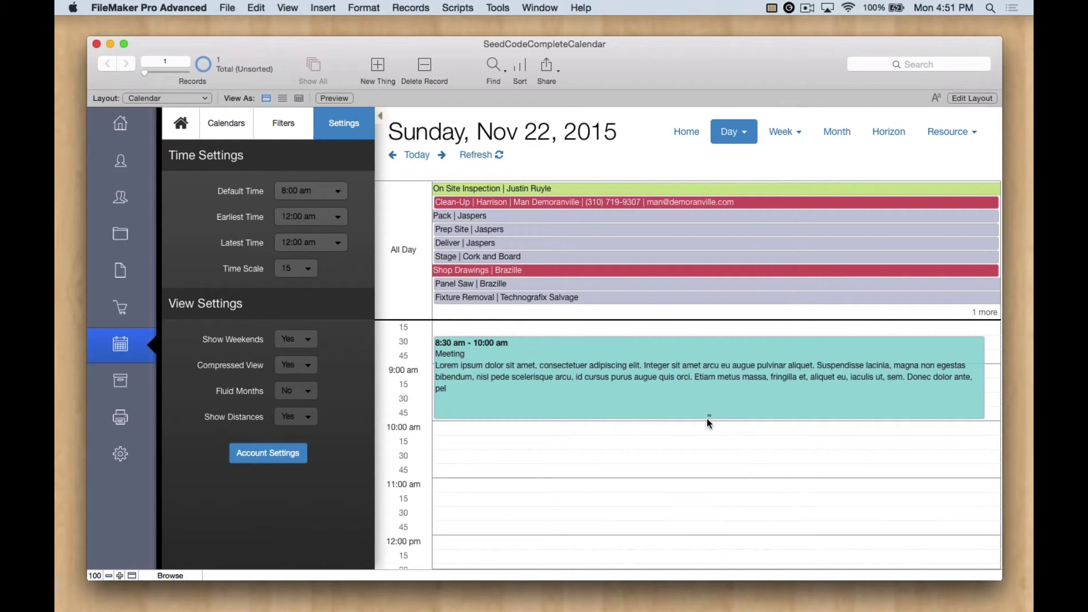
# - In the Nov 22–28 week schedule, move Suspendisse rhoncus to Thursday 26, ending 11:15 am
pyautogui.click(788, 134)
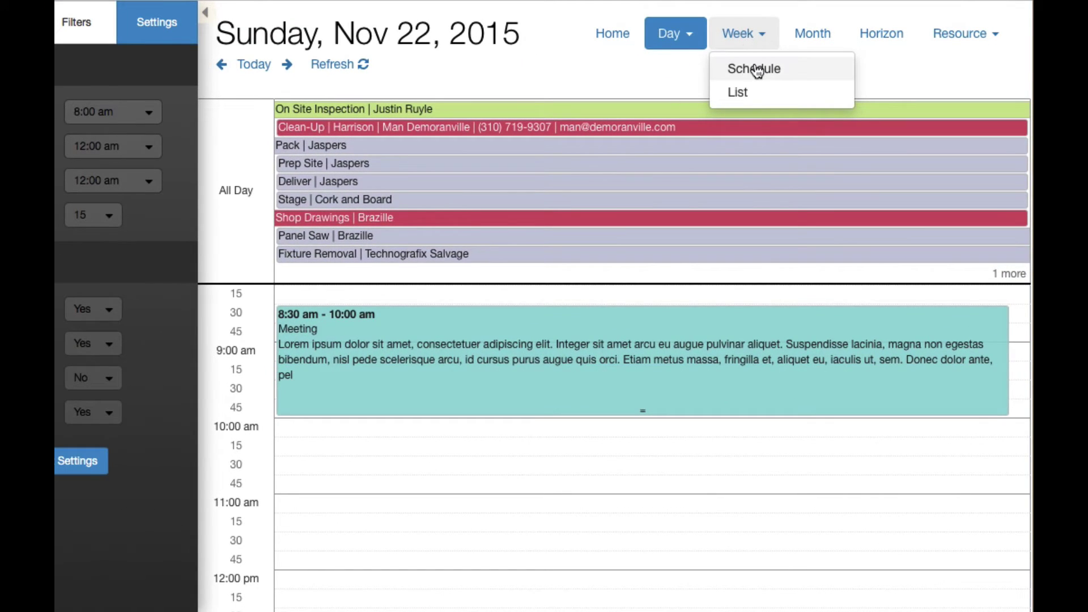
pyautogui.click(757, 69)
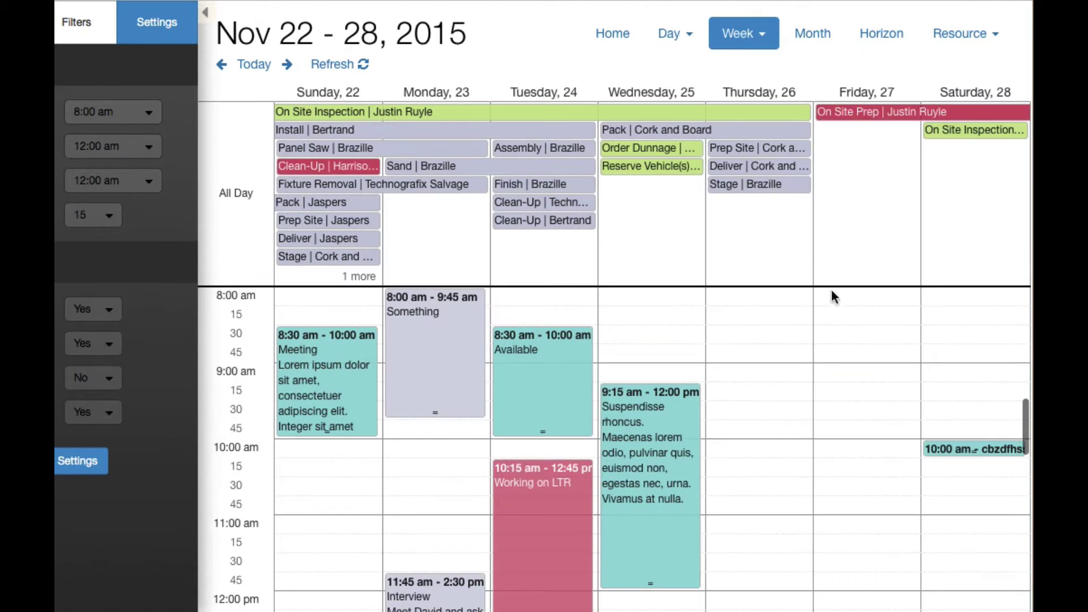
pyautogui.moveTo(671, 401); pyautogui.dragTo(737, 397)
pyautogui.moveTo(754, 584); pyautogui.dragTo(755, 530)
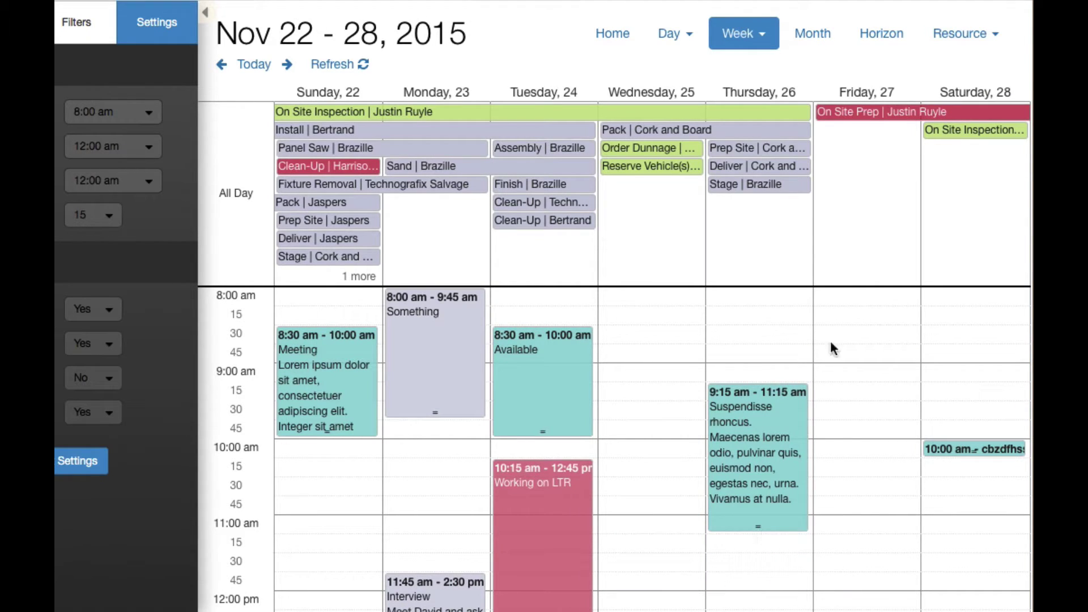
# - Preview the week as a list, then switch back to the week schedule
pyautogui.click(746, 38)
pyautogui.click(738, 92)
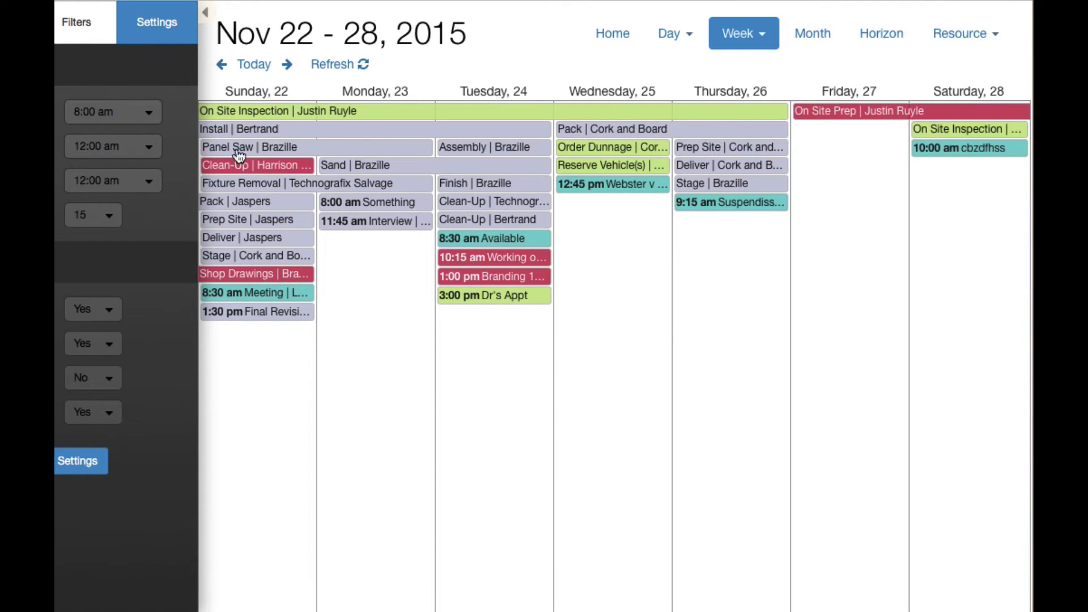
pyautogui.click(743, 43)
pyautogui.click(738, 67)
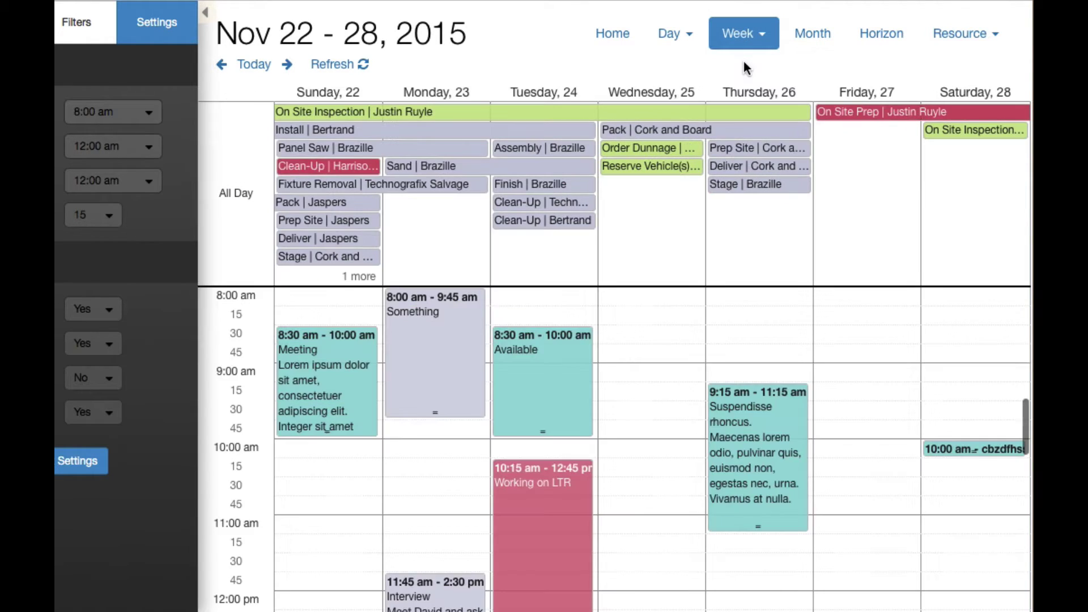
# - Return to the November month view and set Fluid Months back to Yes
pyautogui.click(811, 37)
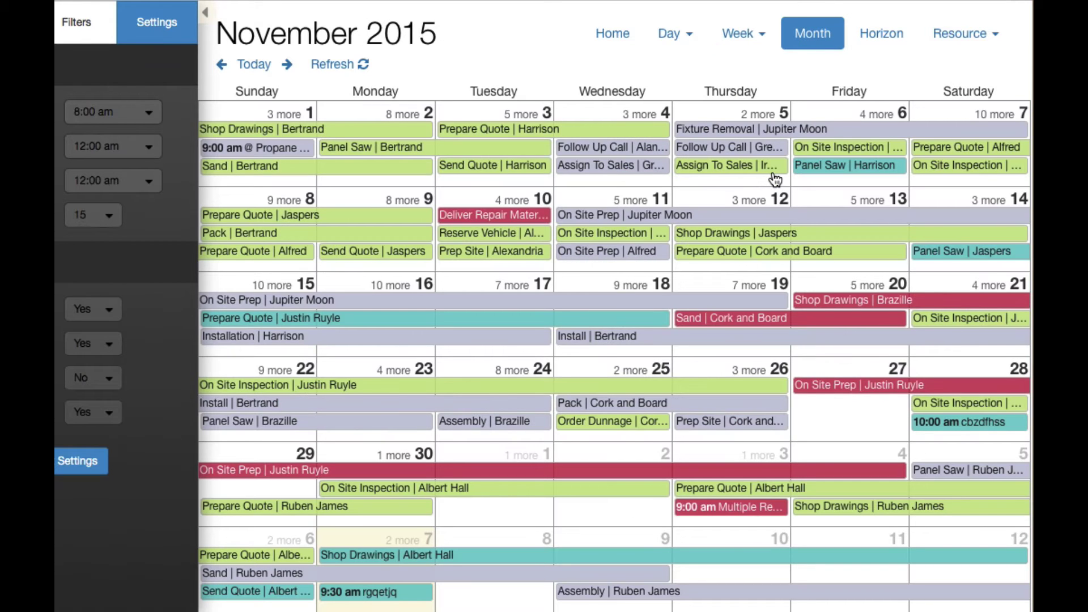
pyautogui.moveTo(114, 167)
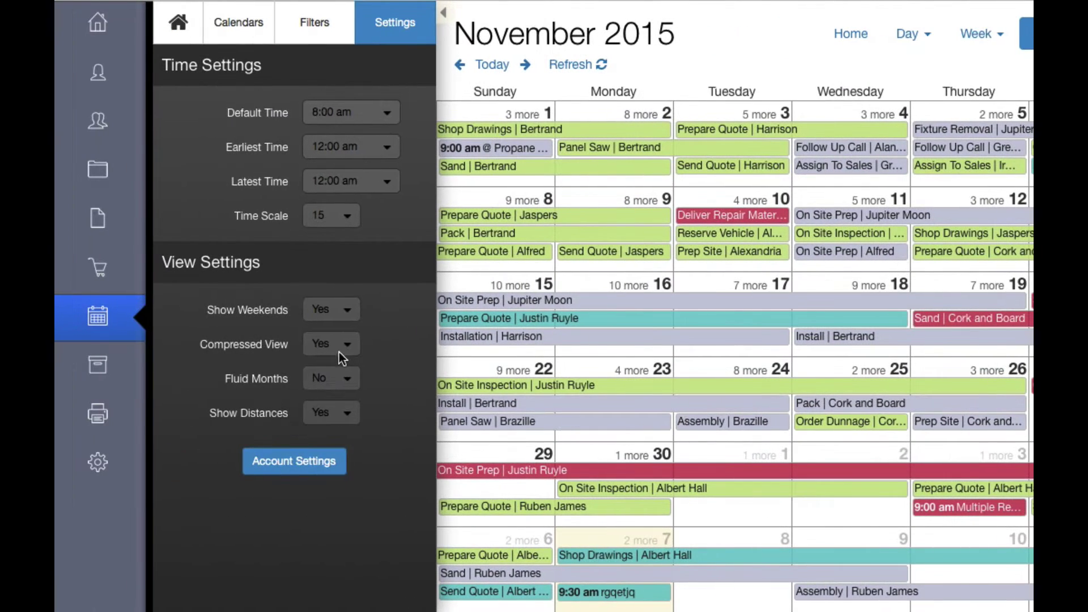
pyautogui.click(330, 380)
pyautogui.click(319, 364)
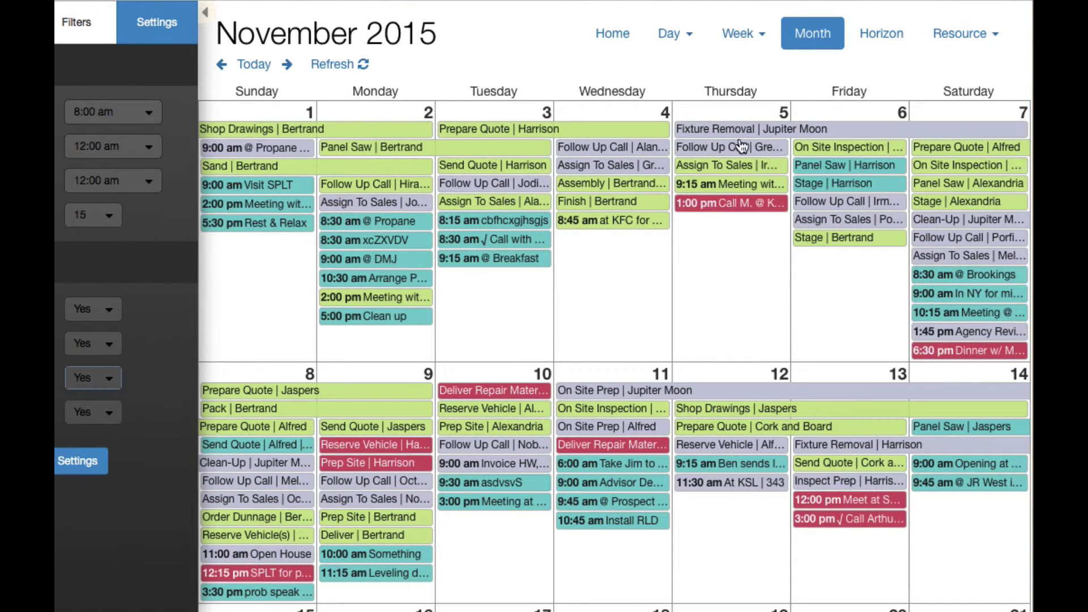
# - Switch to the resource schedule and jump it to today
pyautogui.click(957, 37)
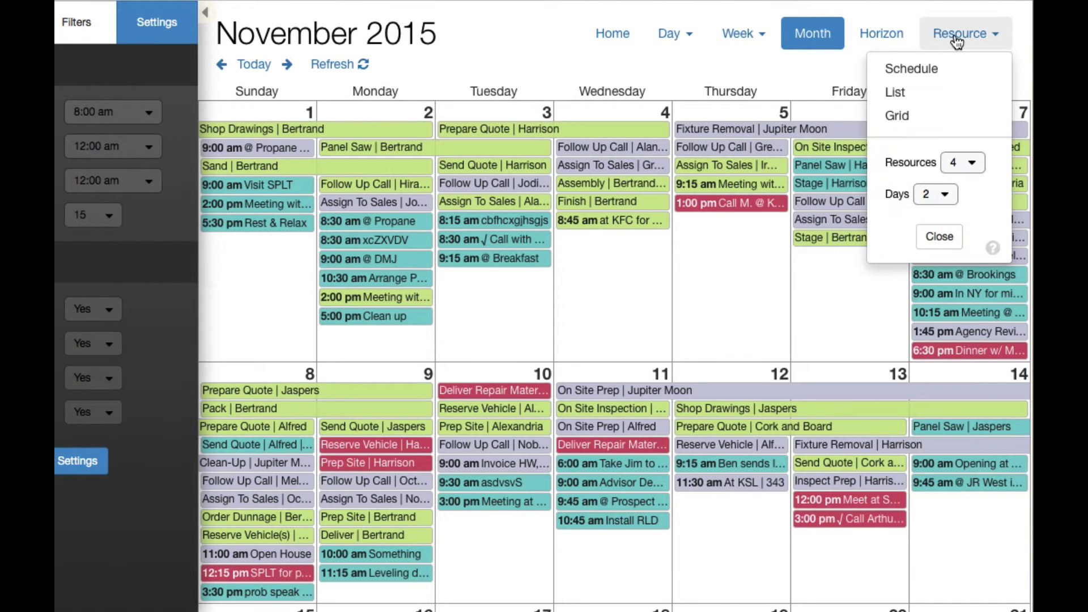
pyautogui.click(945, 70)
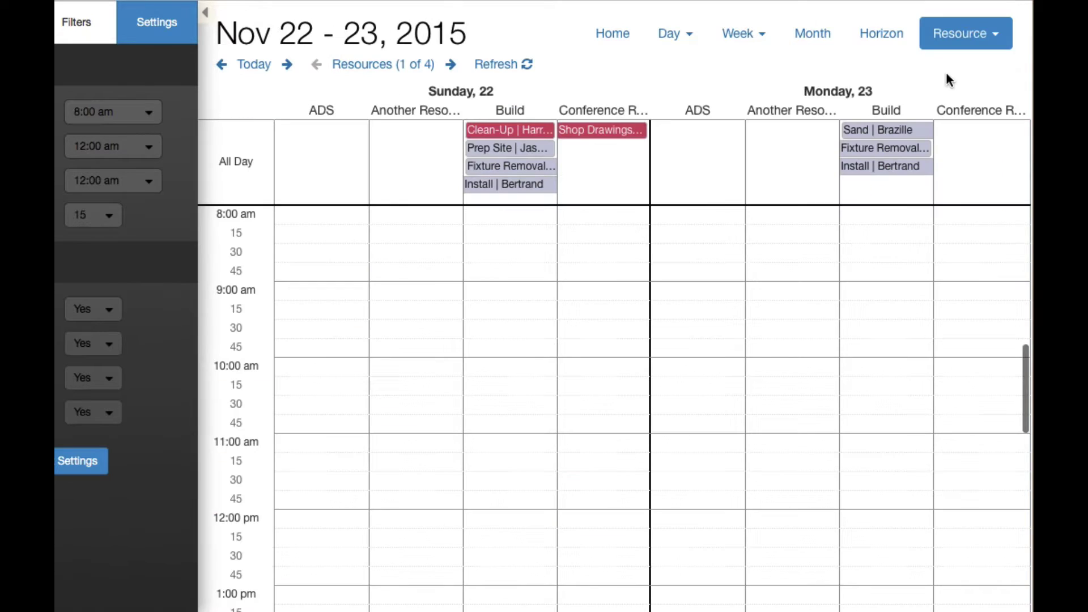
pyautogui.click(254, 65)
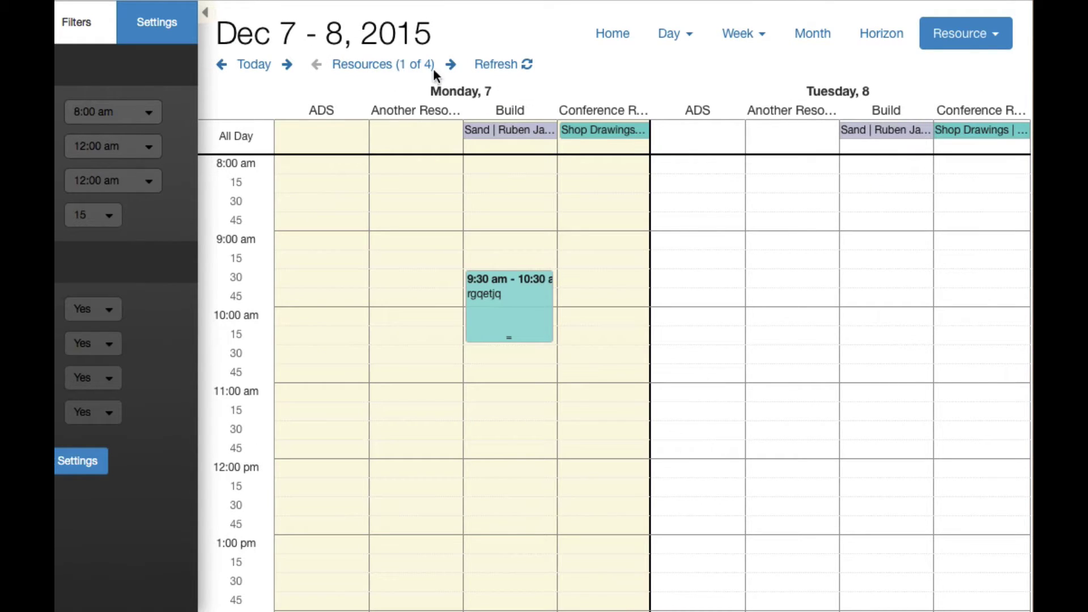
# - Set the resource schedule to show one day per resource
pyautogui.click(973, 39)
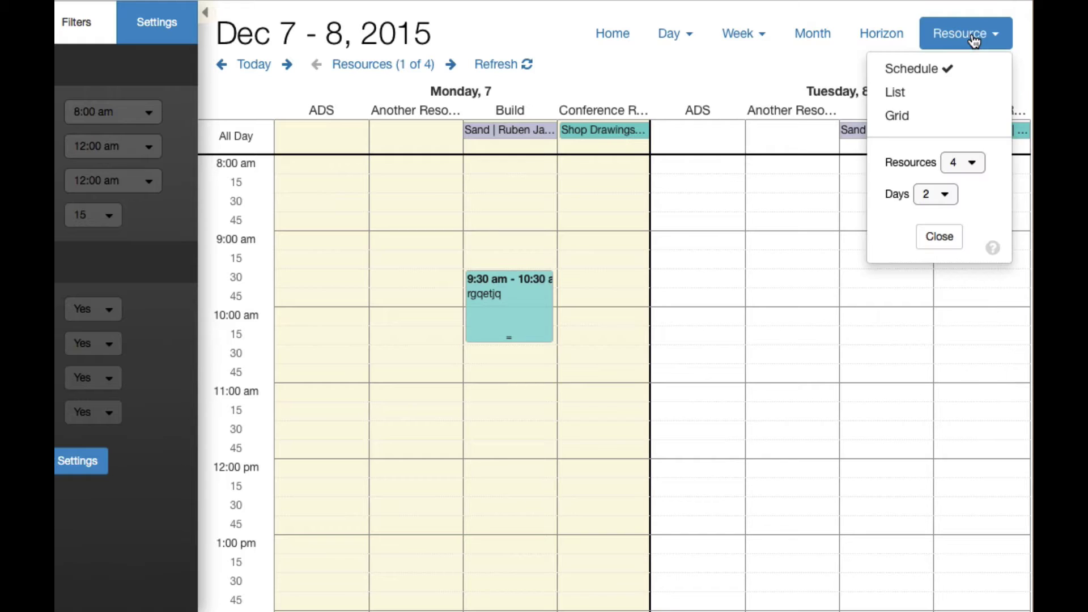
pyautogui.click(940, 194)
pyautogui.click(930, 177)
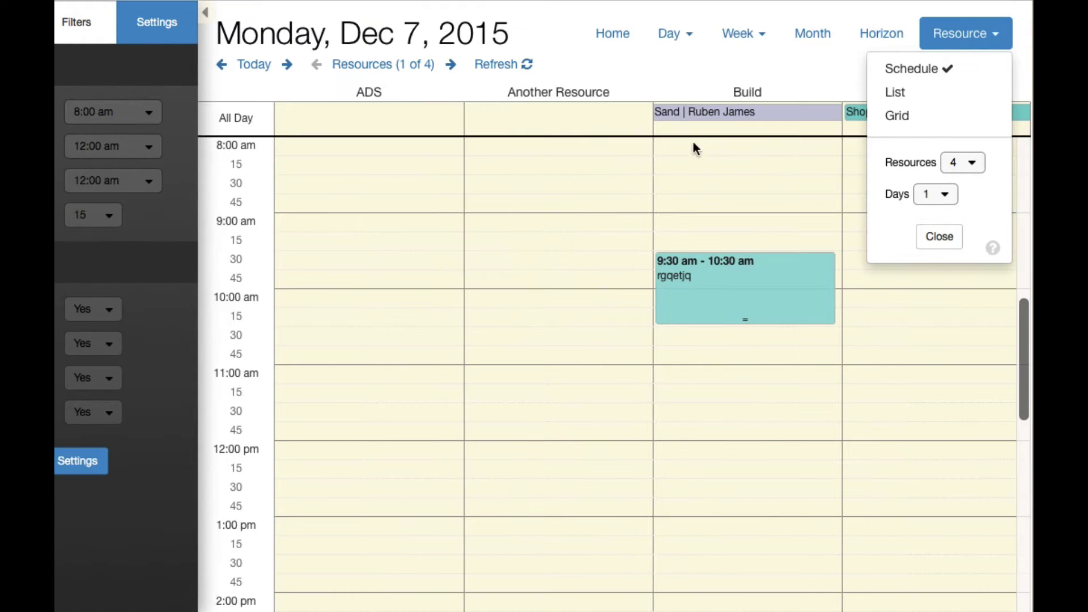
pyautogui.click(940, 235)
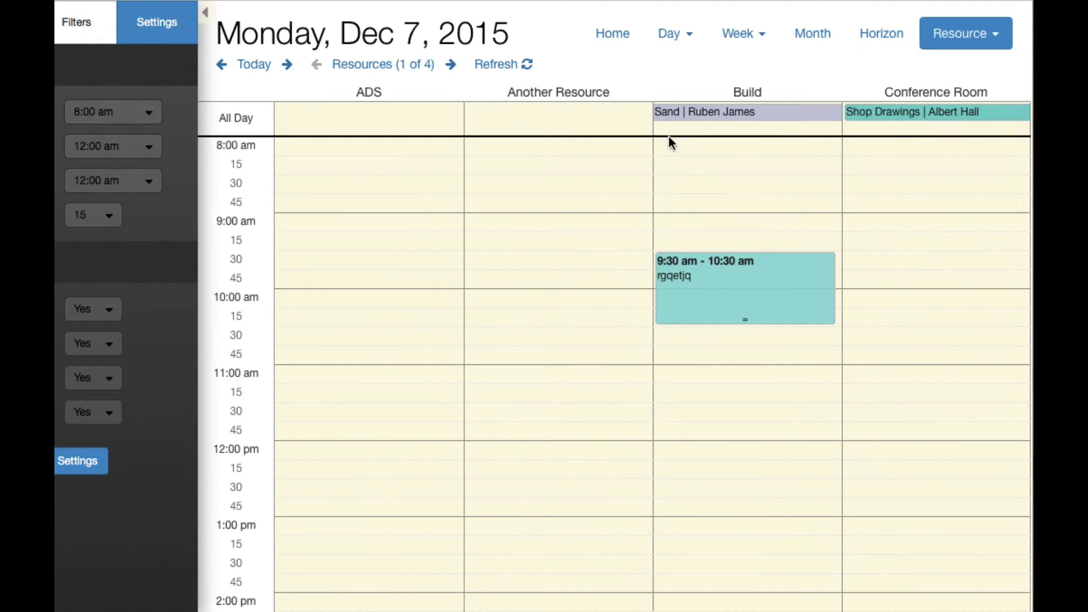
# - Set the resource schedule to 6 resources and 3 days
pyautogui.click(956, 30)
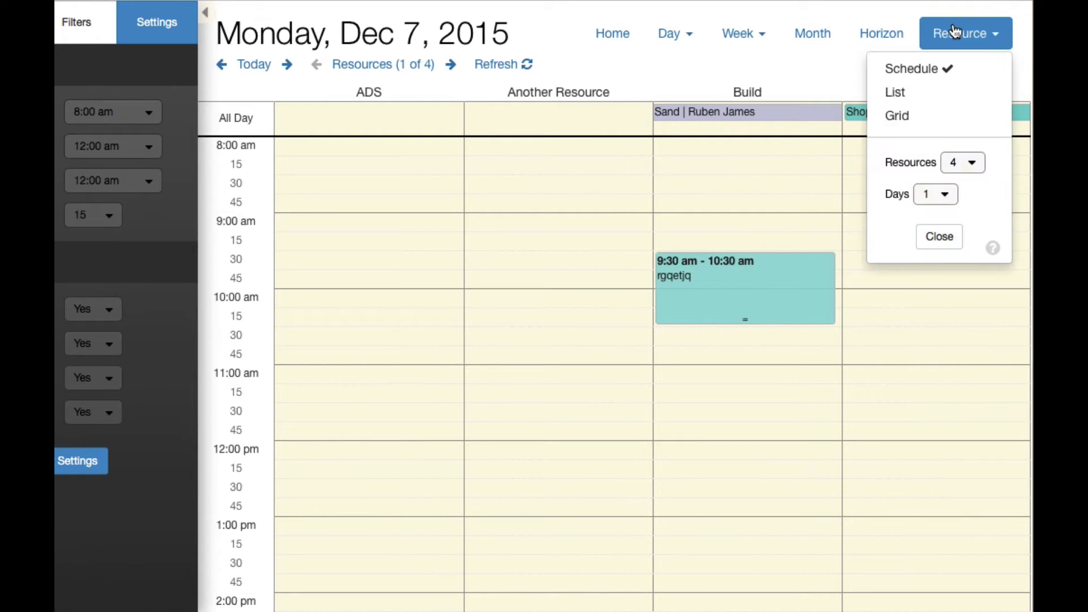
pyautogui.click(969, 162)
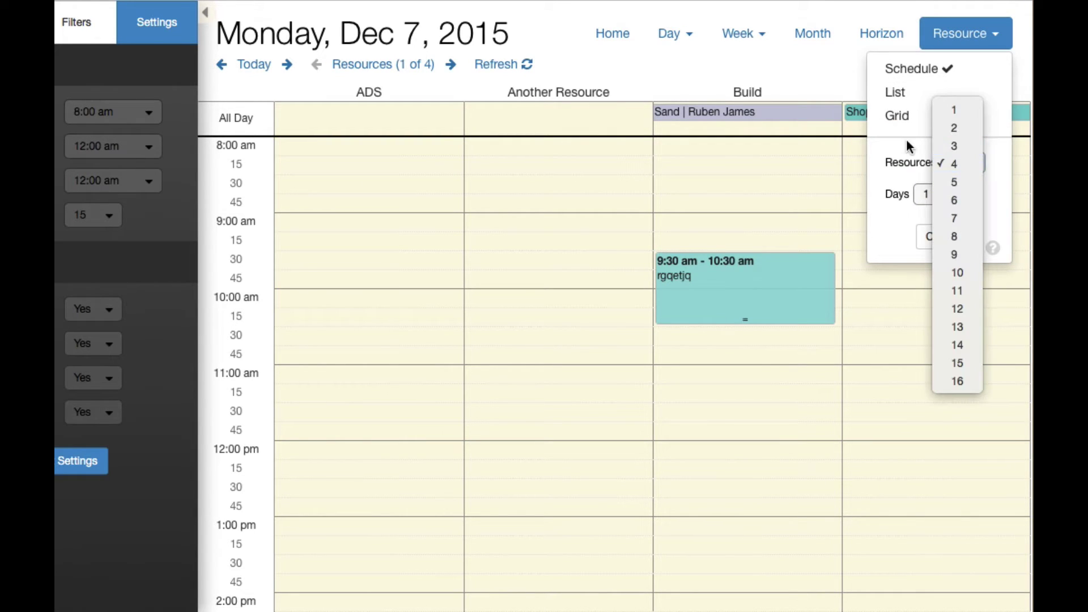
pyautogui.click(906, 141)
pyautogui.click(962, 163)
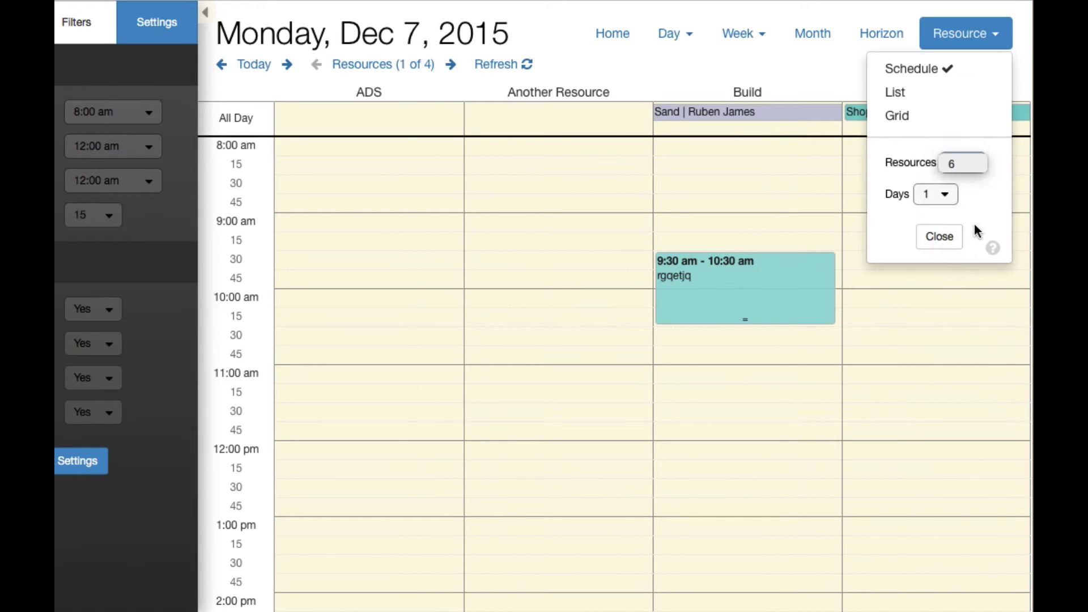
pyautogui.click(960, 207)
pyautogui.click(944, 196)
pyautogui.click(926, 232)
pyautogui.click(936, 236)
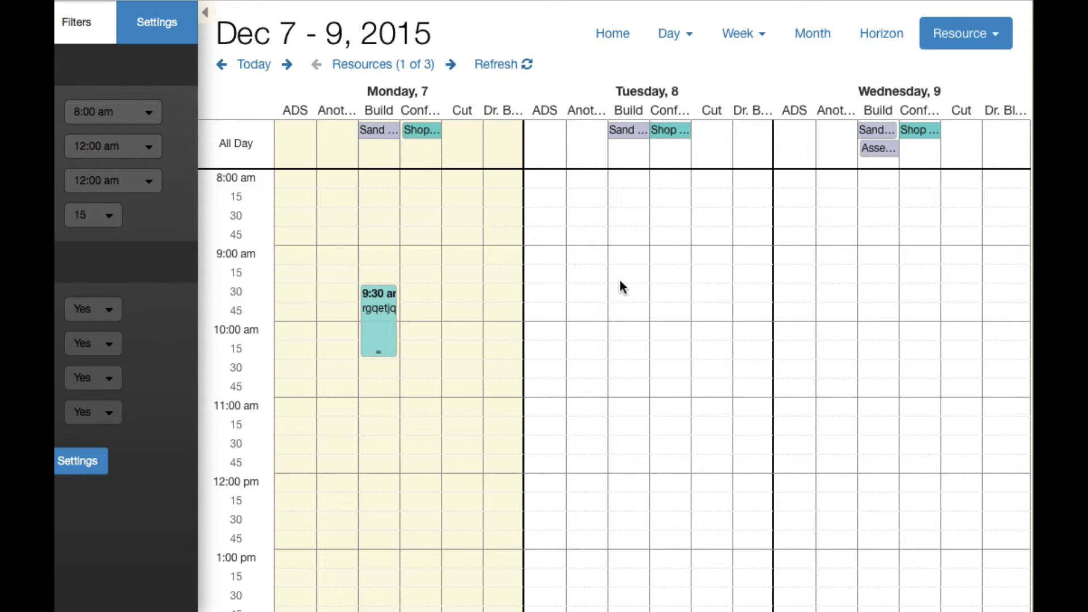
pyautogui.click(979, 35)
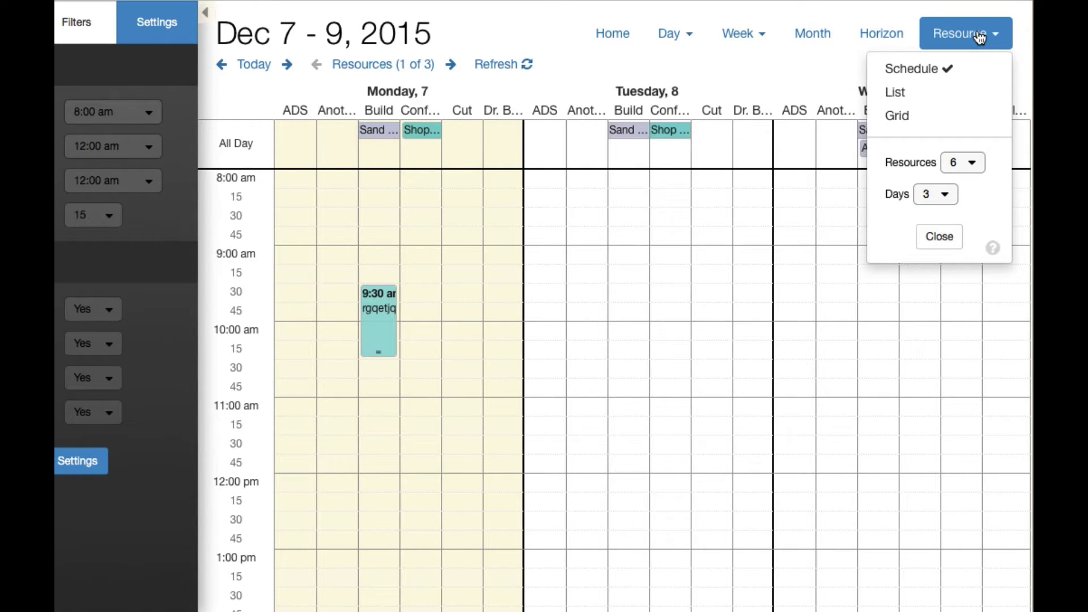
# - Switch the resource view to Grid showing 14 days
pyautogui.click(932, 119)
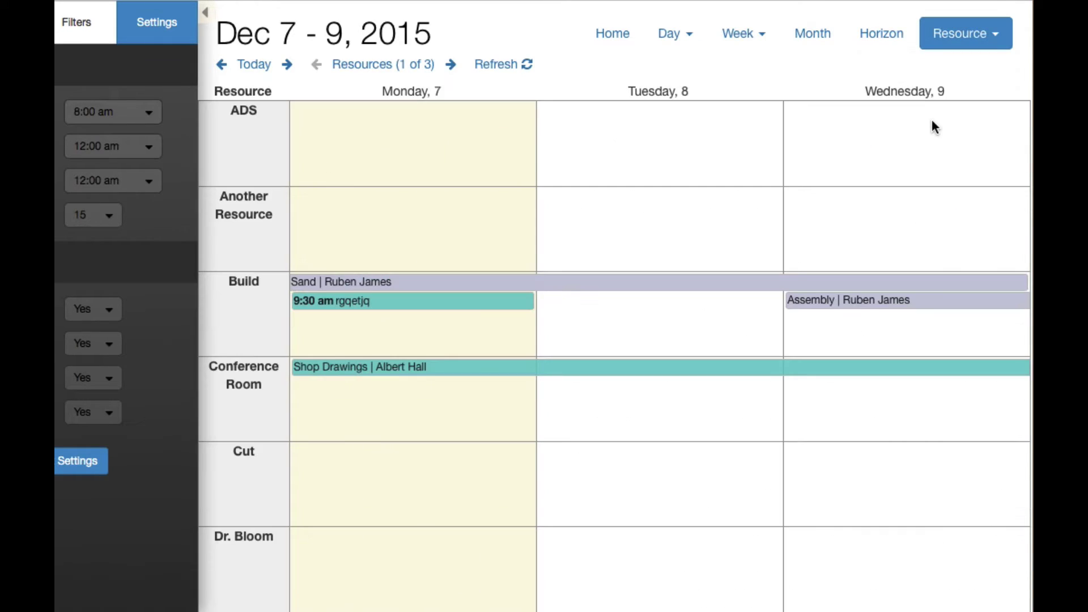
pyautogui.click(980, 35)
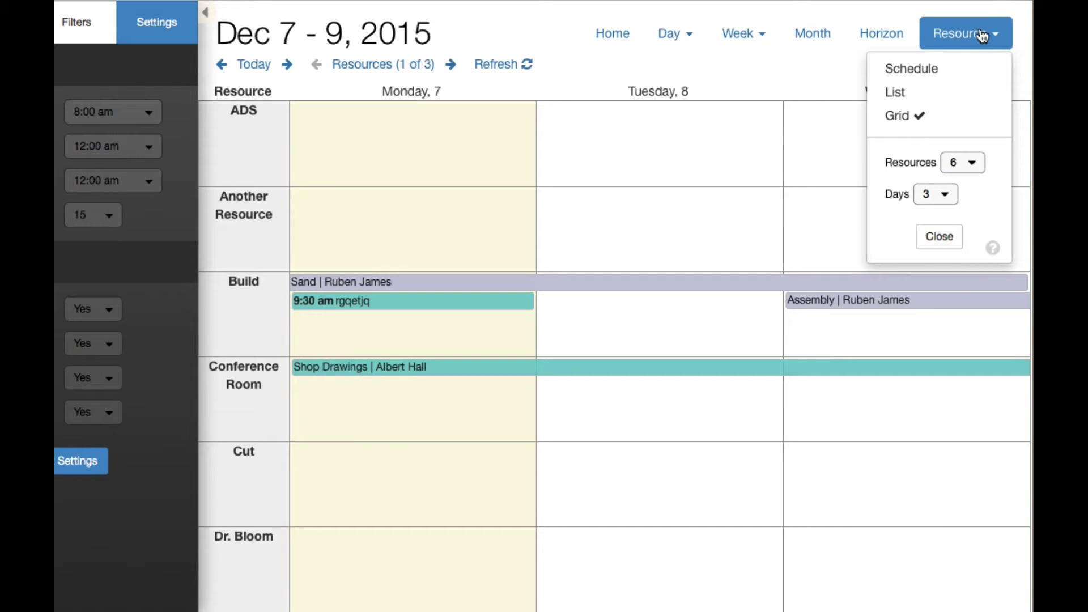
pyautogui.click(924, 193)
pyautogui.click(931, 287)
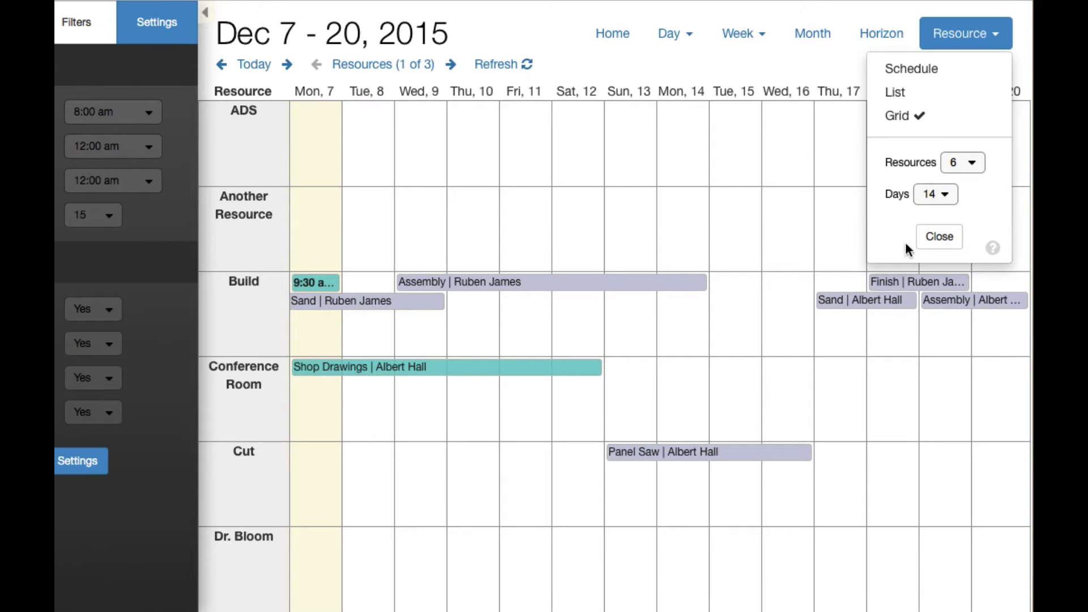
pyautogui.click(935, 237)
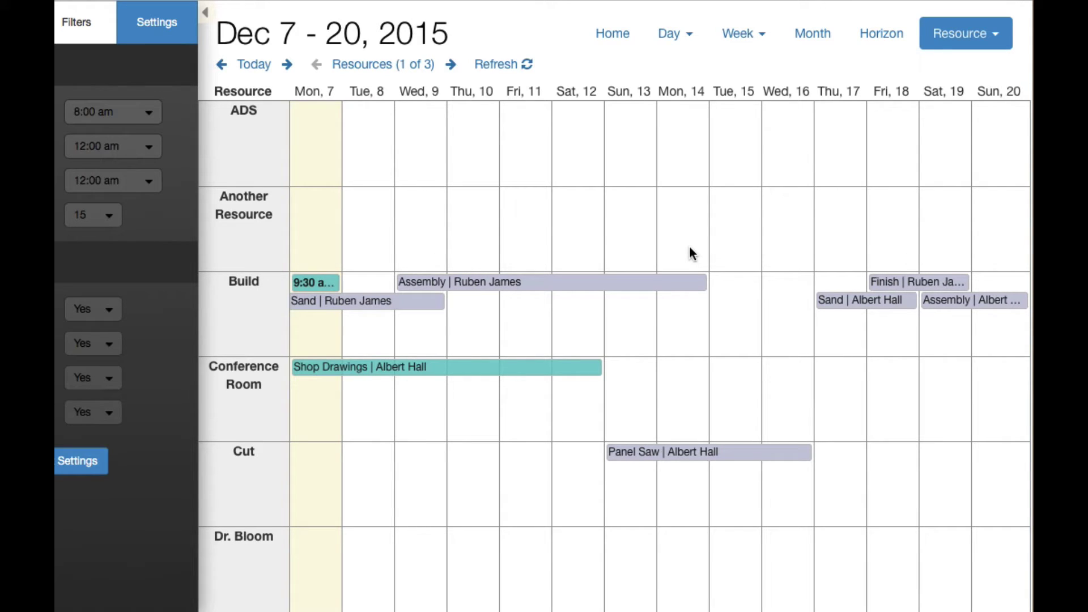
# - Set the grid to 2 days and 3 resources, then view Schedule and finally Horizon
pyautogui.click(973, 34)
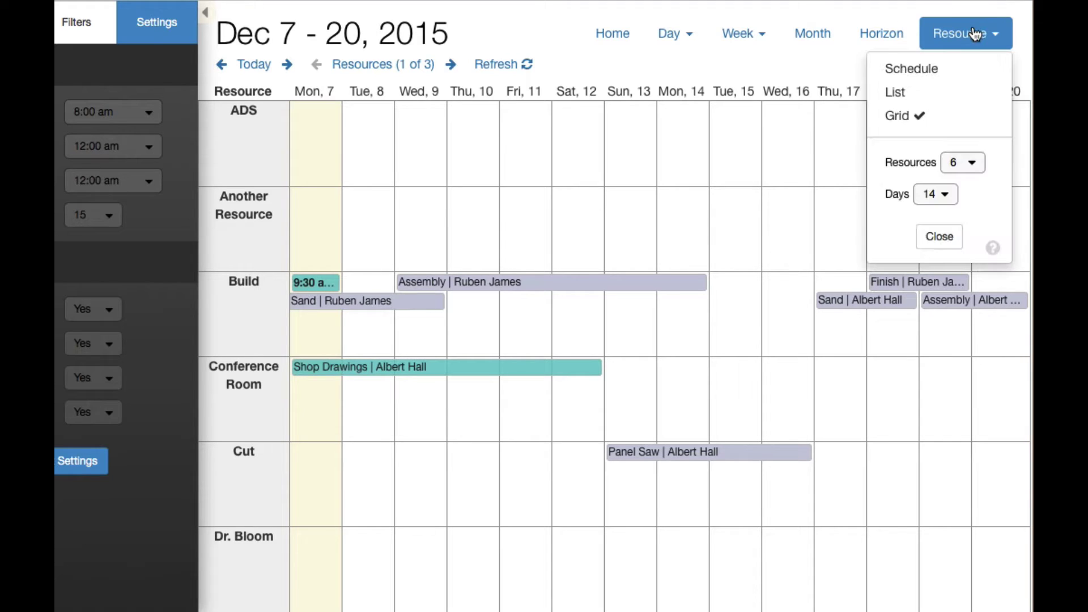
pyautogui.click(937, 195)
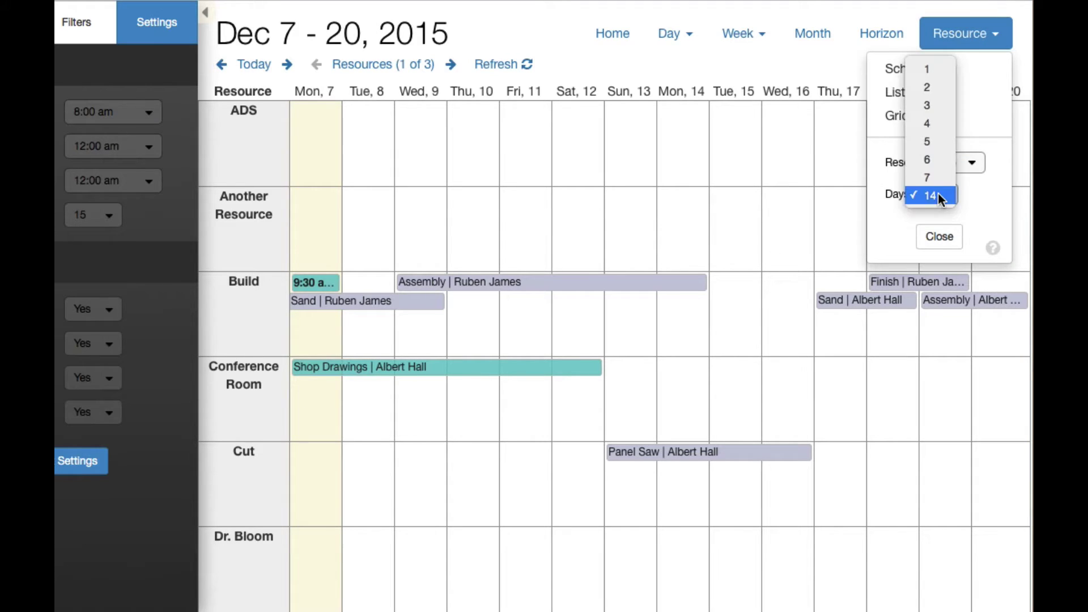
pyautogui.click(937, 85)
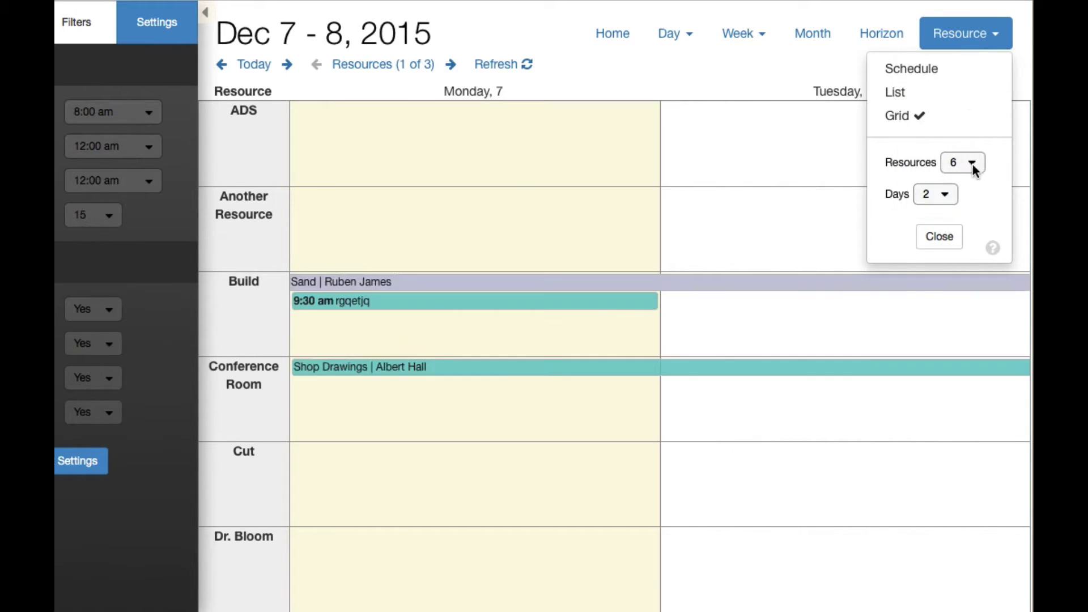
pyautogui.click(966, 163)
pyautogui.click(973, 104)
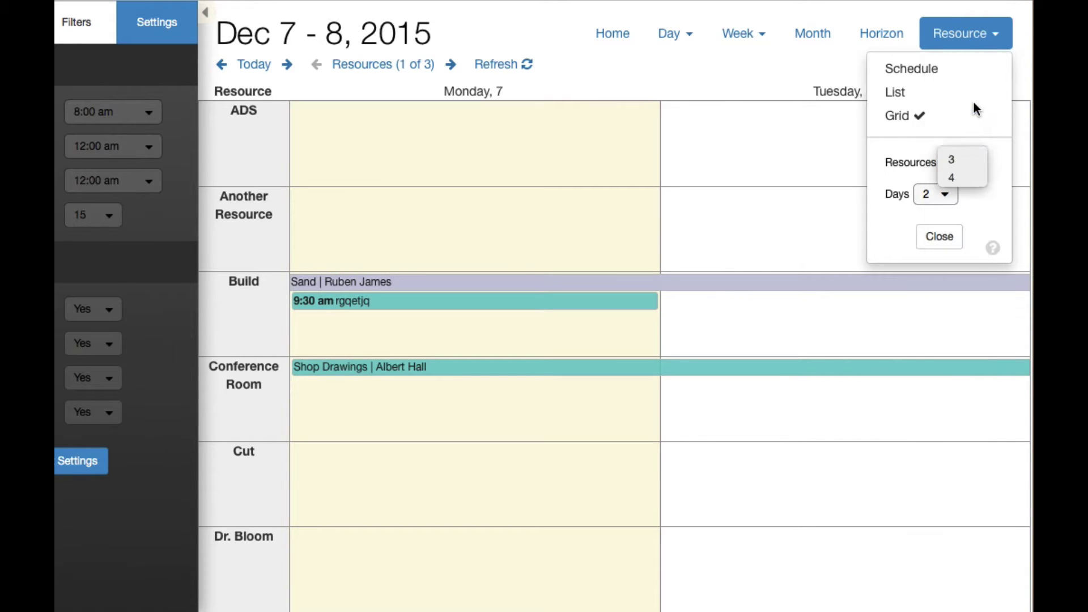
pyautogui.click(941, 70)
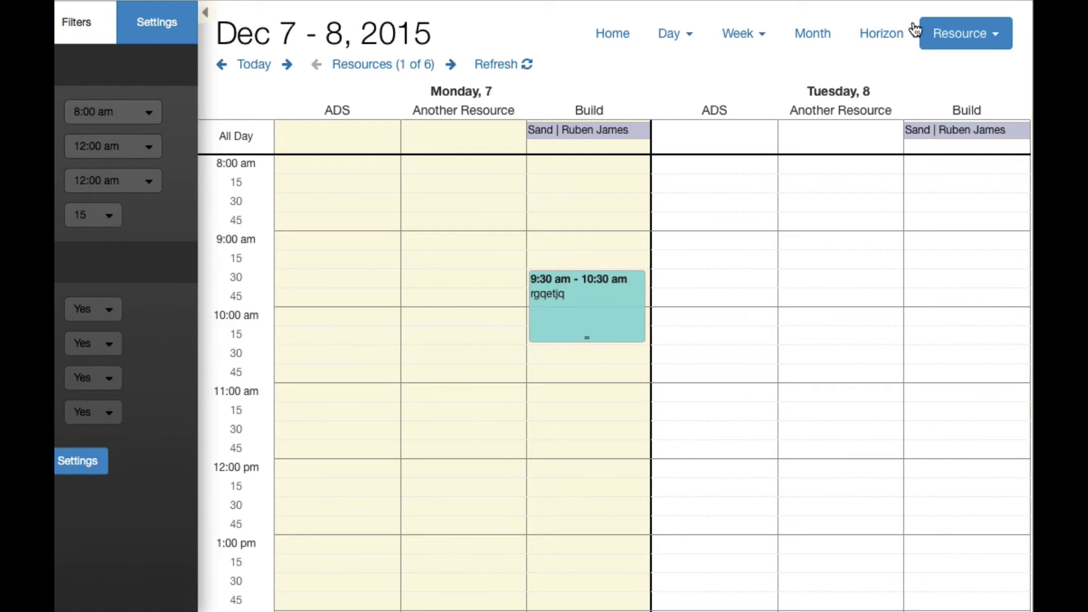
pyautogui.click(879, 34)
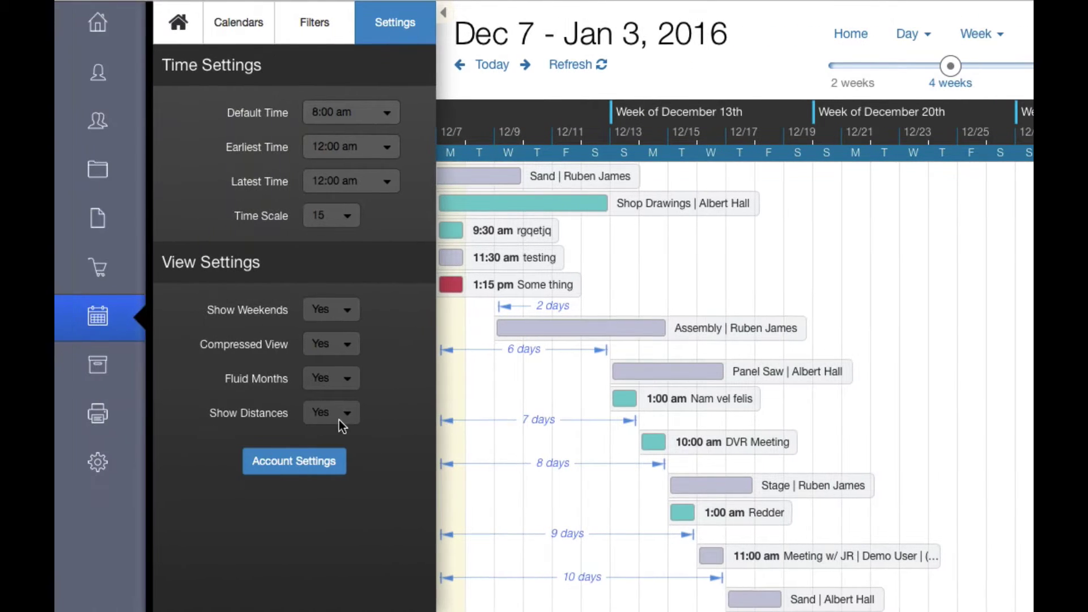
pyautogui.click(91, 413)
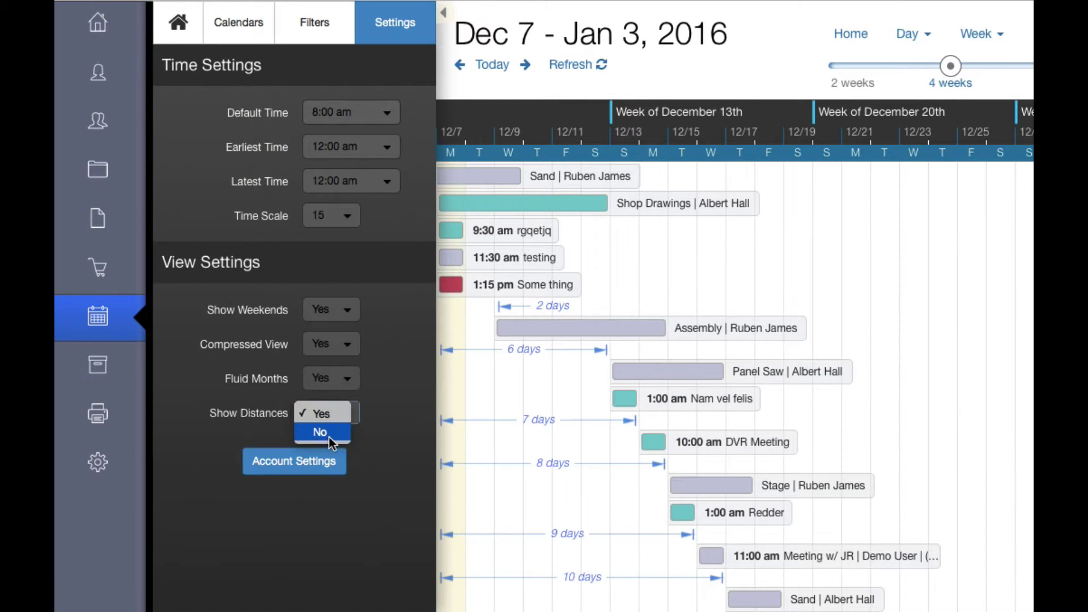
pyautogui.click(320, 433)
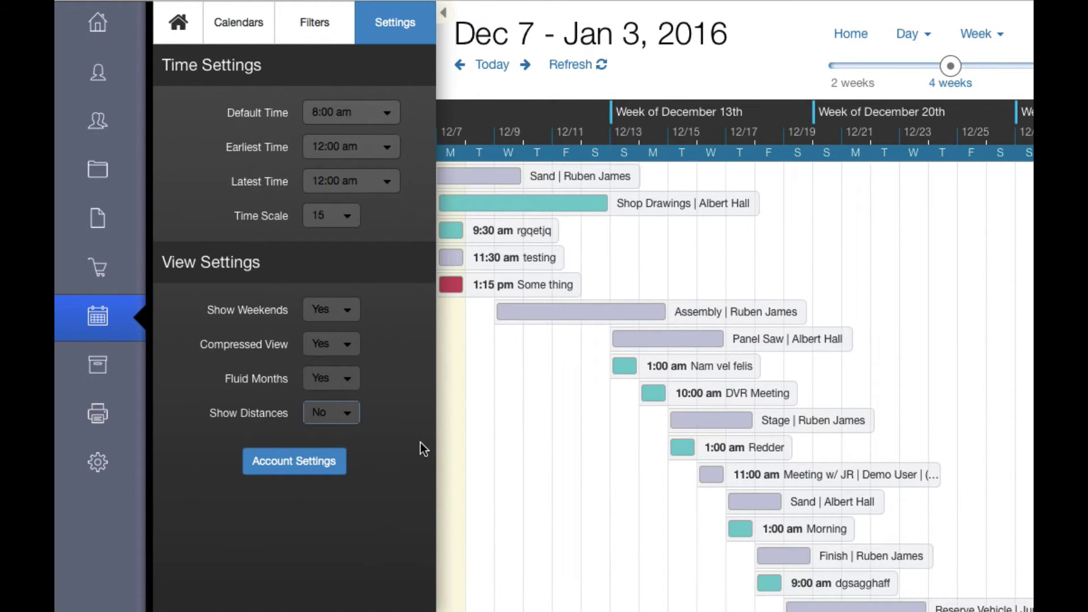
pyautogui.click(347, 412)
pyautogui.click(341, 395)
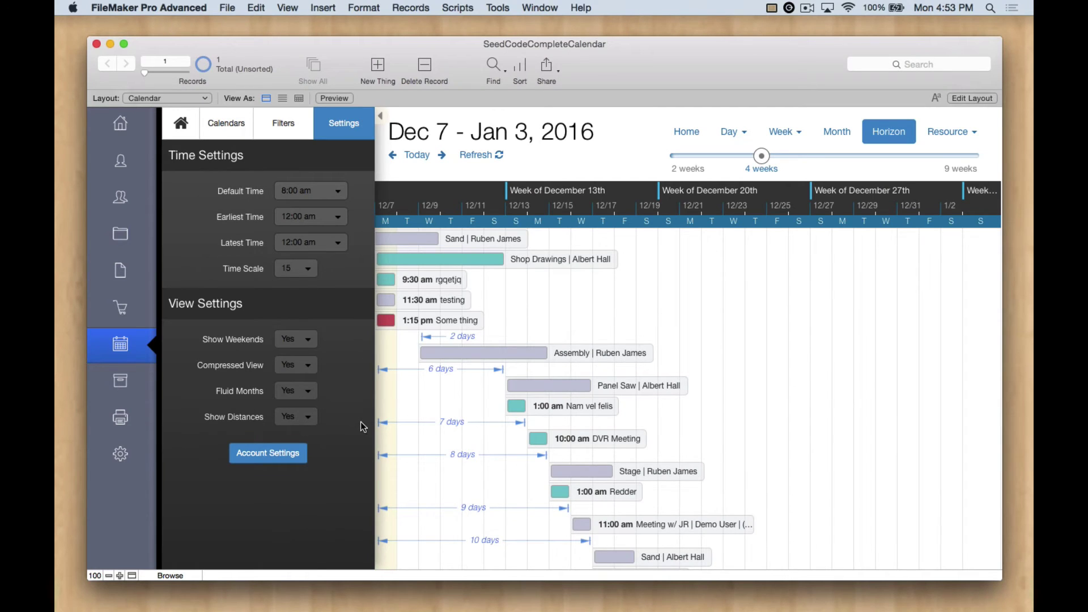
# - Open the Albert Hall project record and show its events on the gantt chart
pyautogui.click(116, 241)
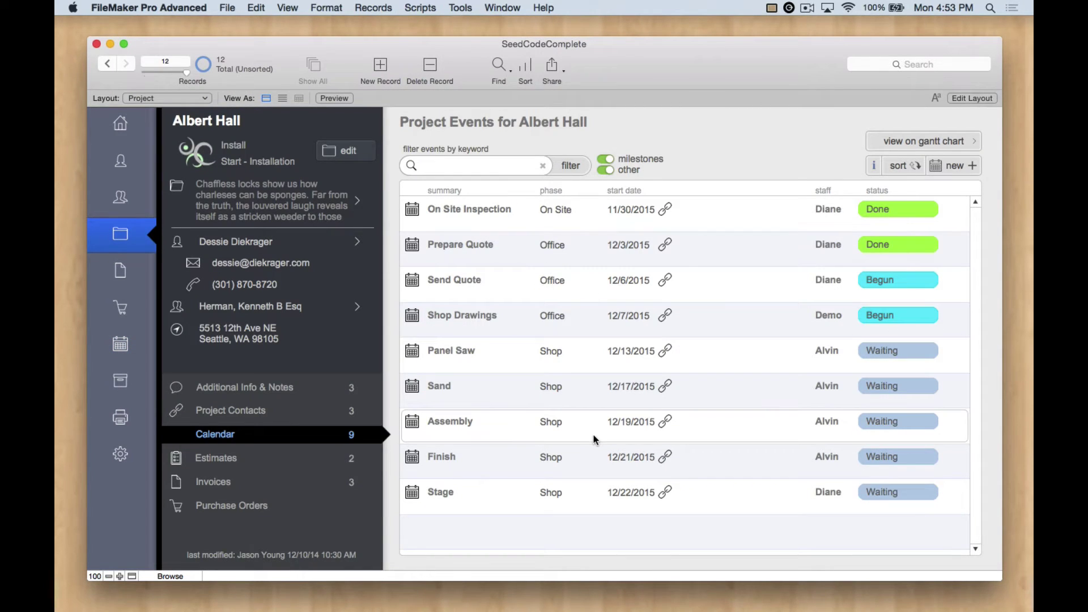
pyautogui.click(913, 139)
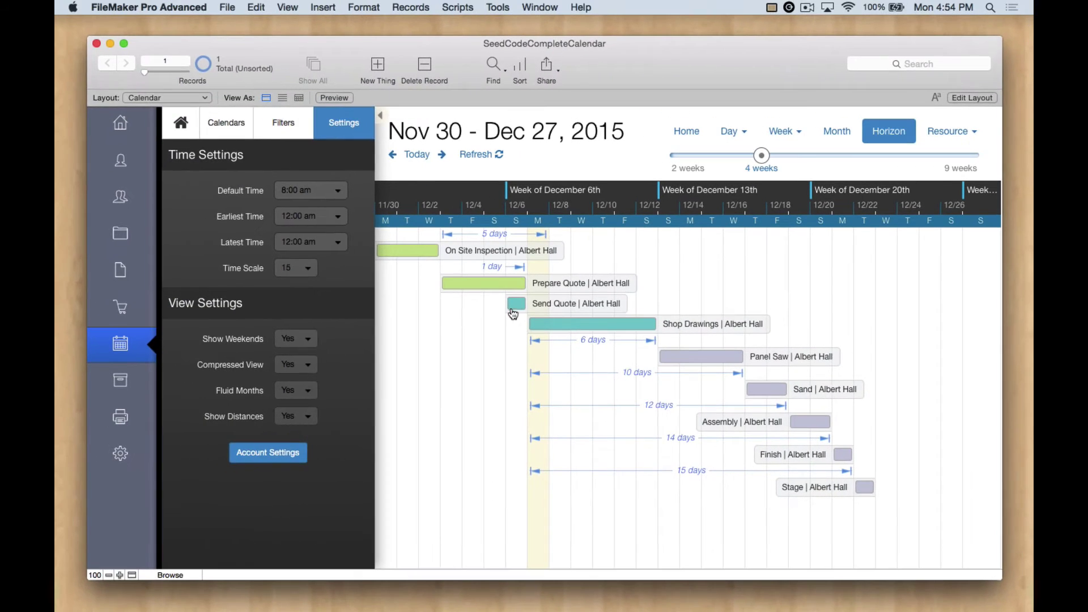
pyautogui.click(385, 262)
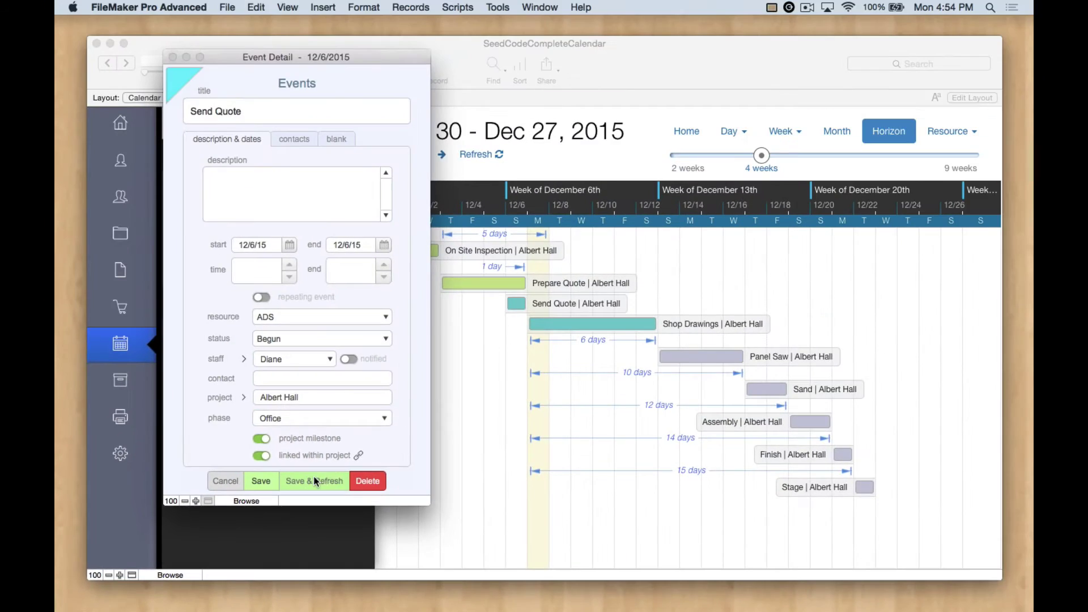
pyautogui.click(316, 481)
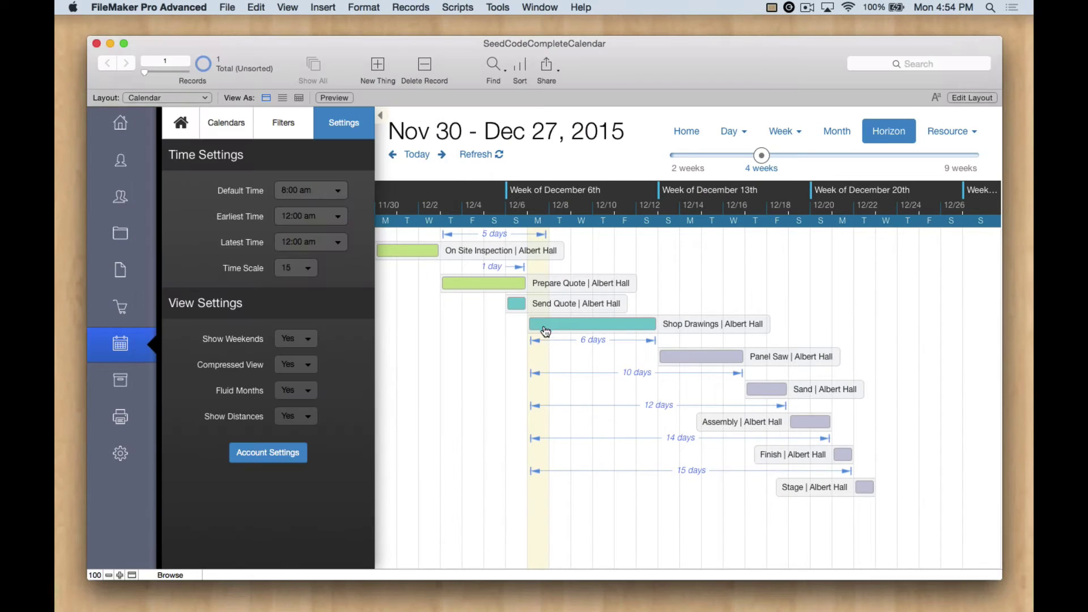
pyautogui.click(543, 323)
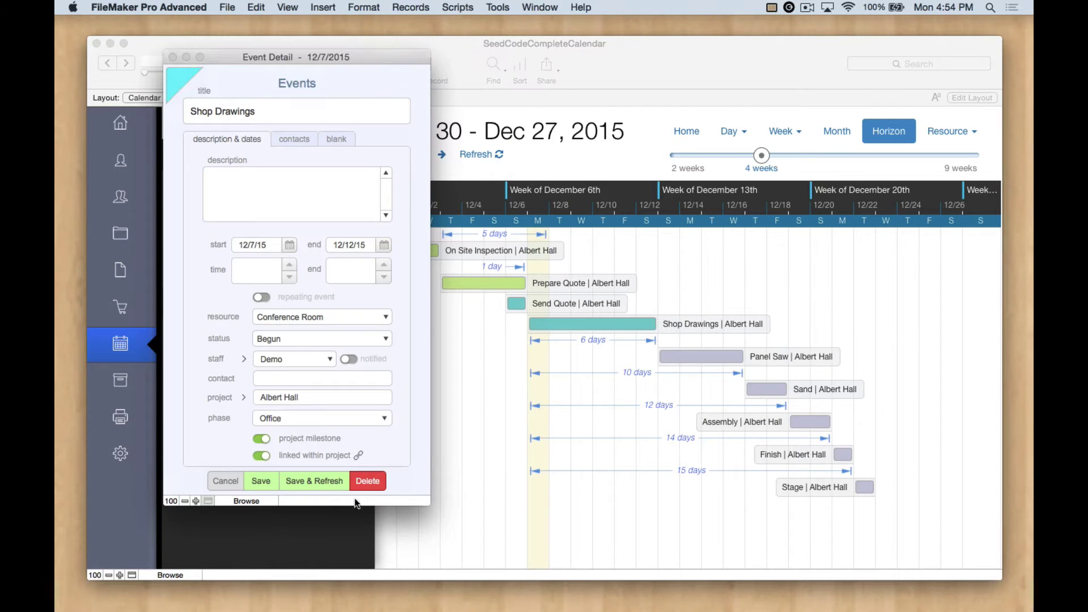
pyautogui.click(325, 481)
pyautogui.click(678, 357)
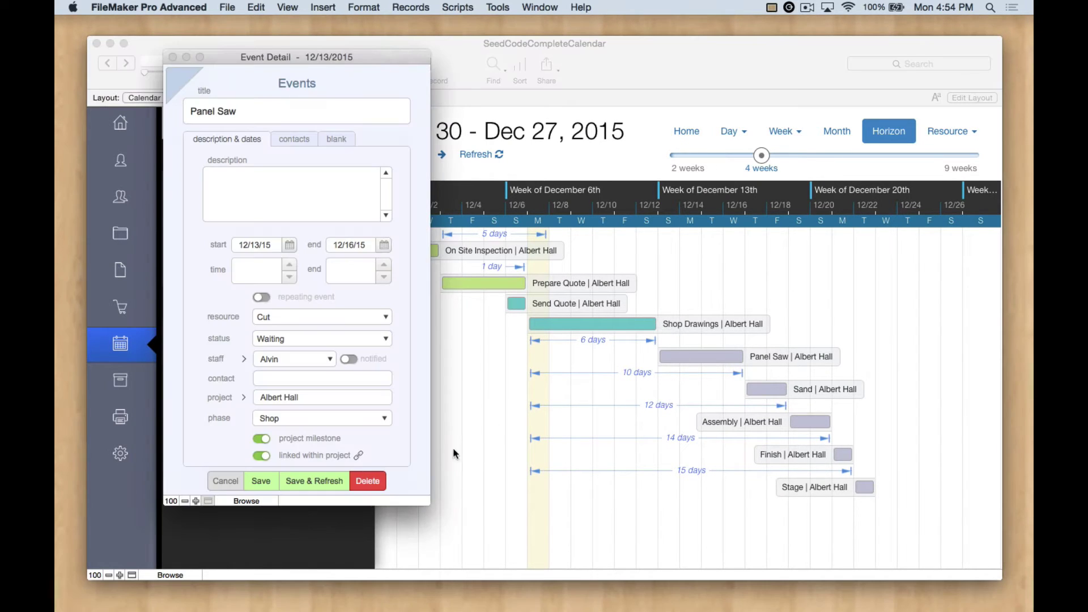
pyautogui.click(321, 481)
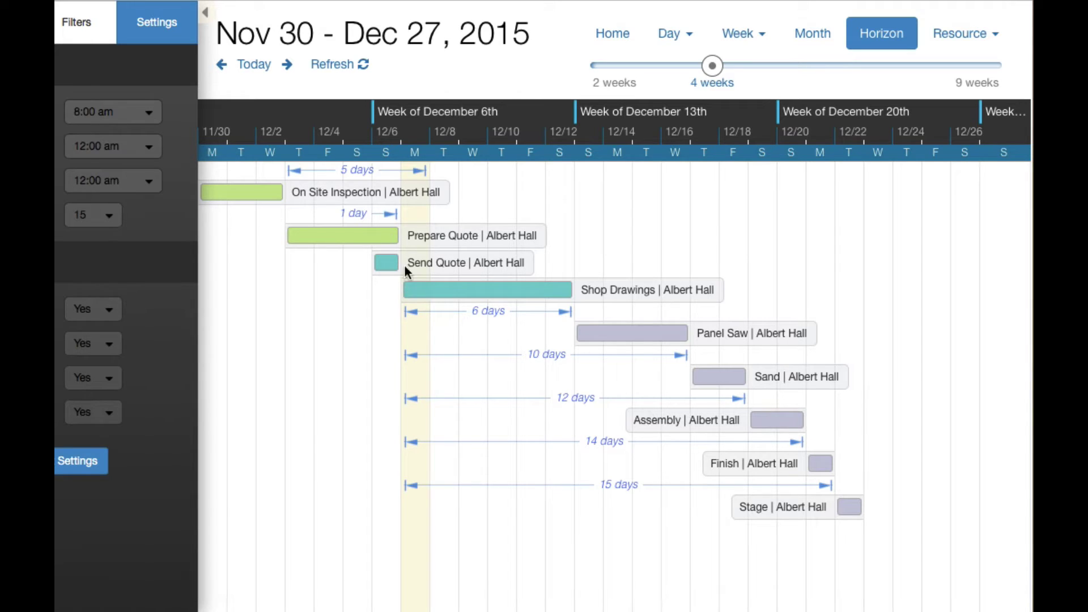
# - Move Send Quote to start Dec 8 and shift the Panel Saw task later
pyautogui.moveTo(387, 266); pyautogui.dragTo(446, 263)
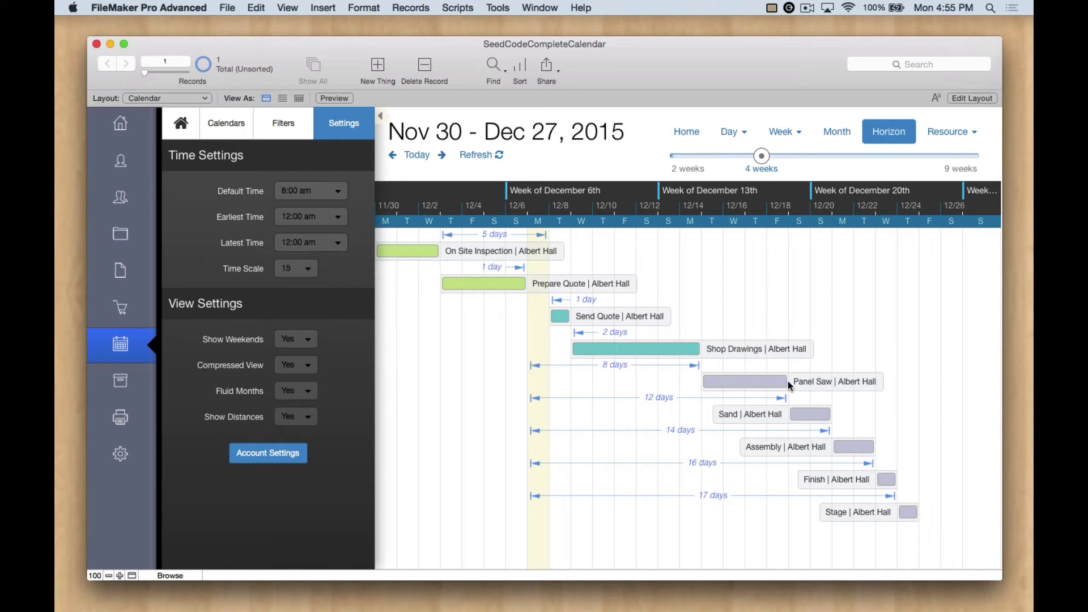
pyautogui.moveTo(789, 385); pyautogui.dragTo(767, 383)
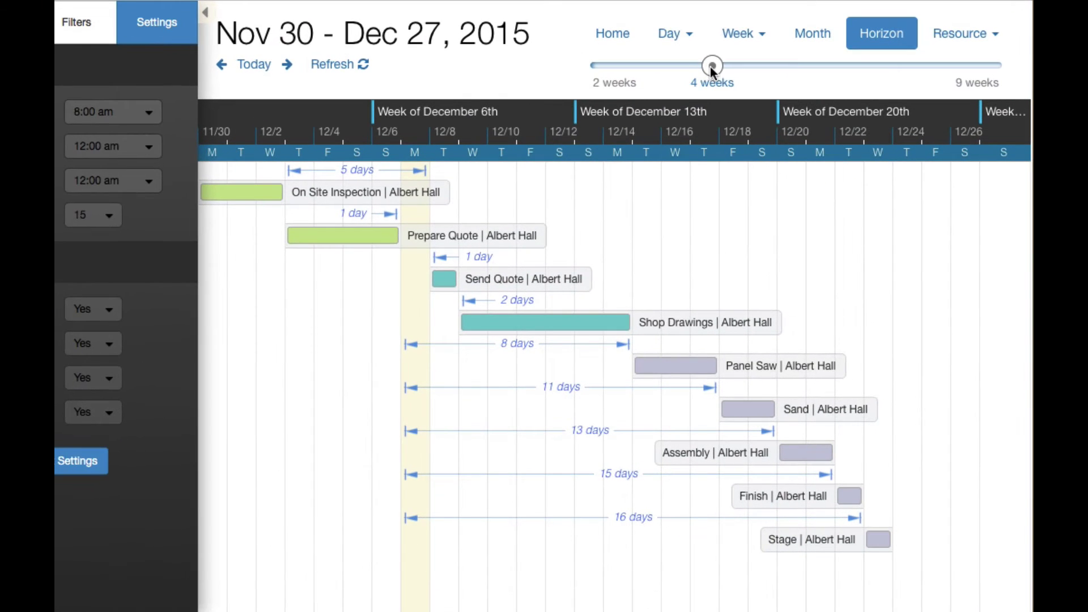
# - Widen the gantt chart to six weeks (Nov 30 – Jan 10) and lengthen the Finish task
pyautogui.moveTo(711, 66); pyautogui.dragTo(800, 65)
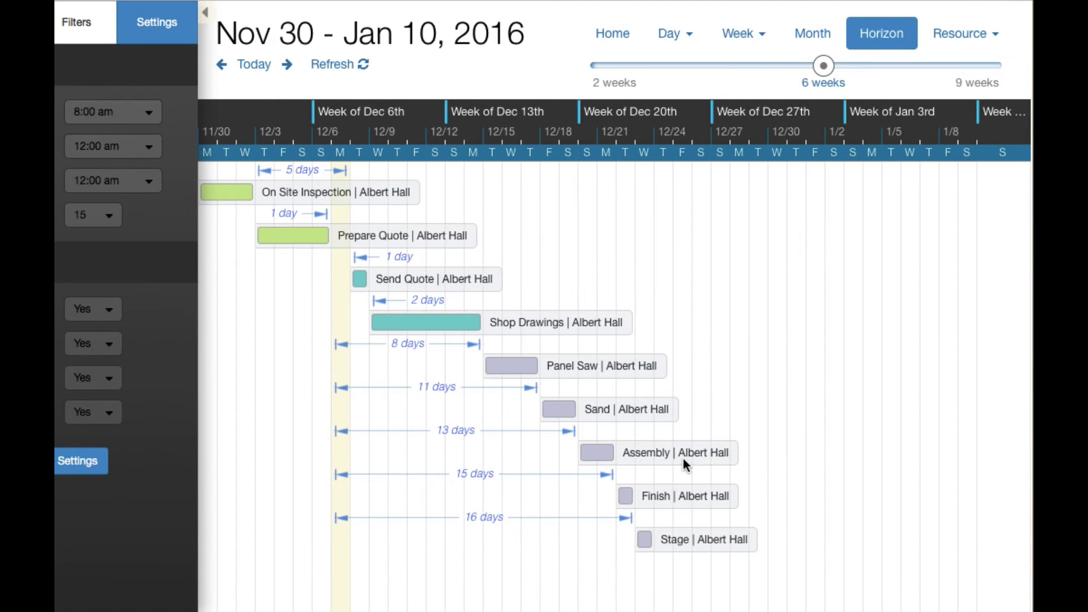
pyautogui.moveTo(636, 497); pyautogui.dragTo(663, 494)
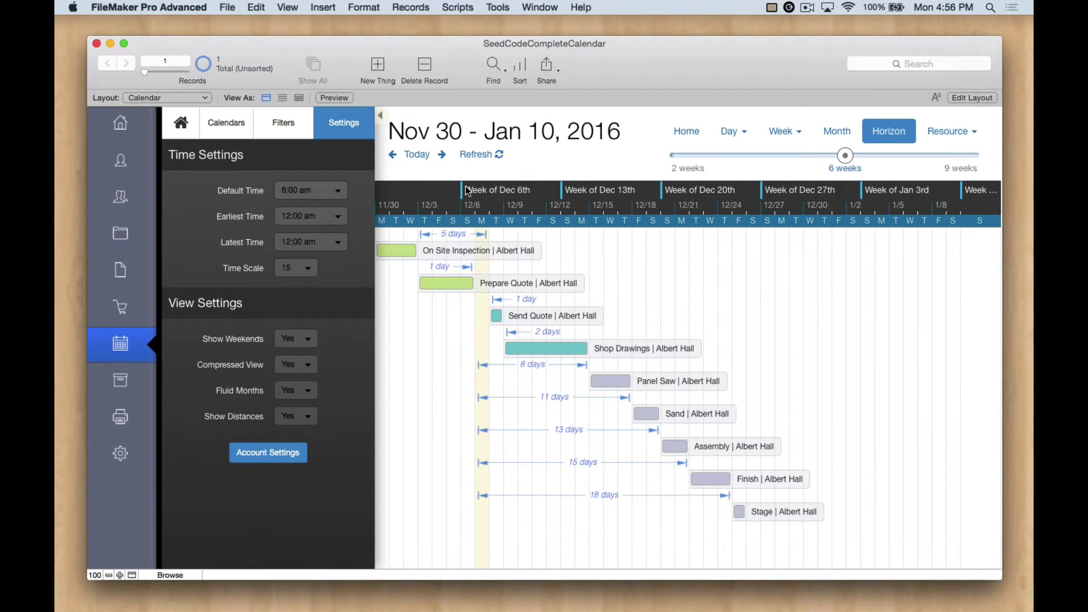
pyautogui.click(277, 123)
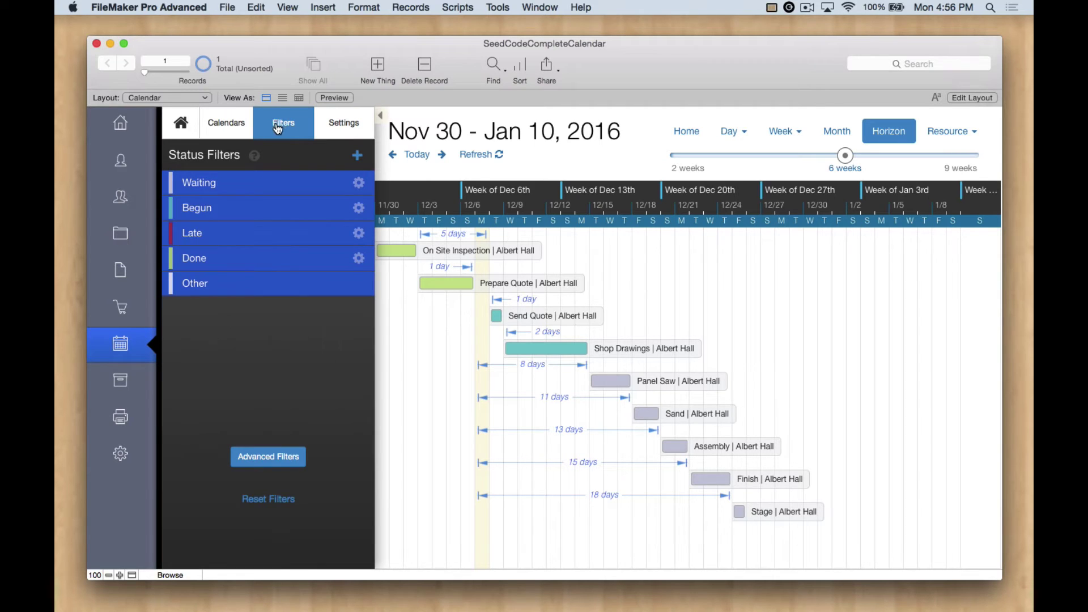
pyautogui.click(269, 498)
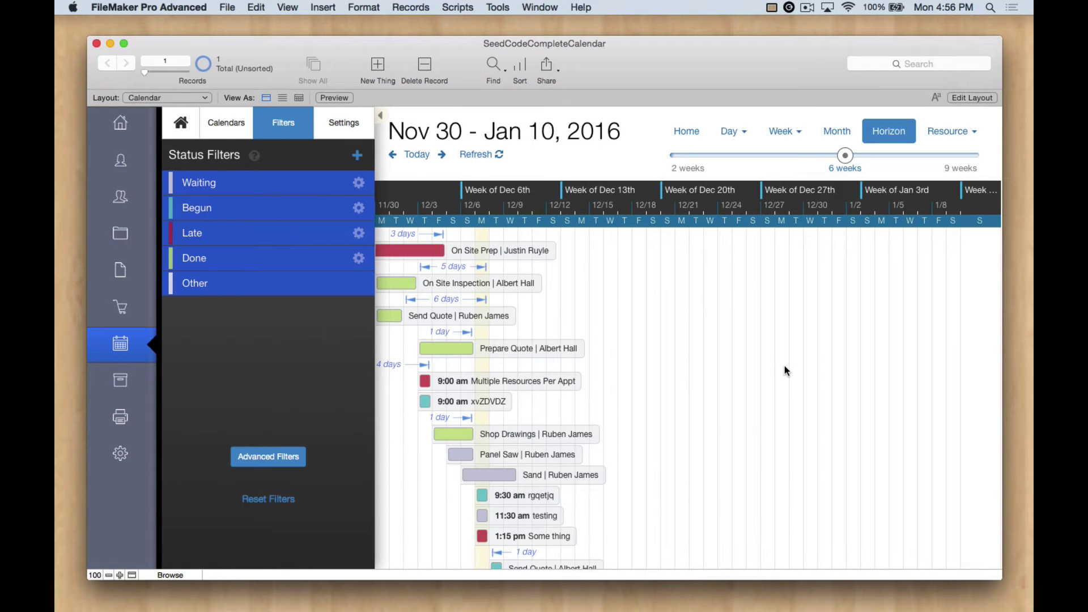
pyautogui.click(837, 134)
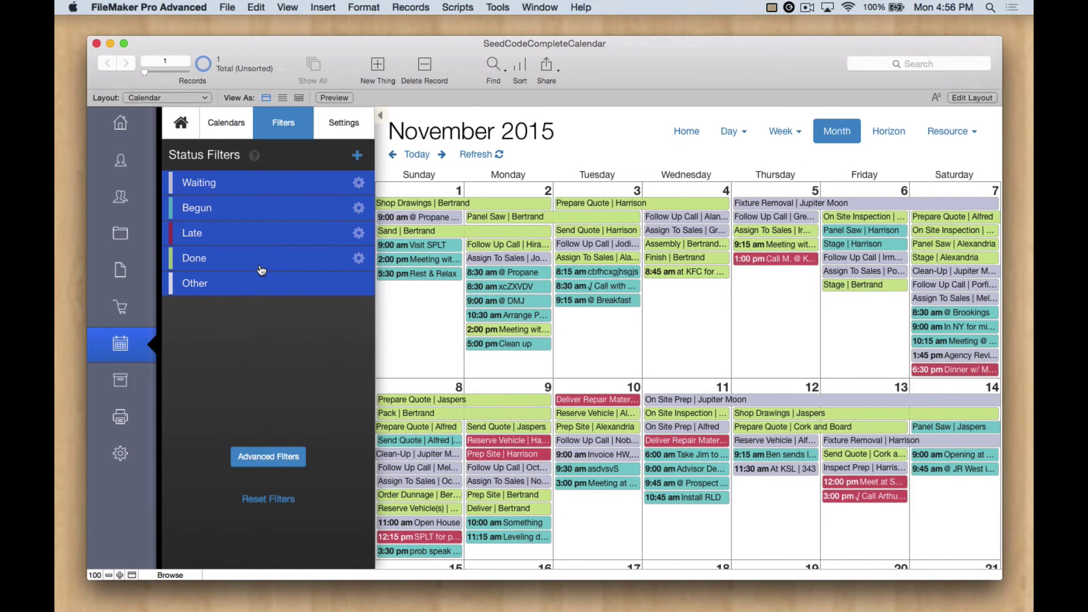
pyautogui.click(272, 236)
pyautogui.click(272, 236)
pyautogui.click(256, 264)
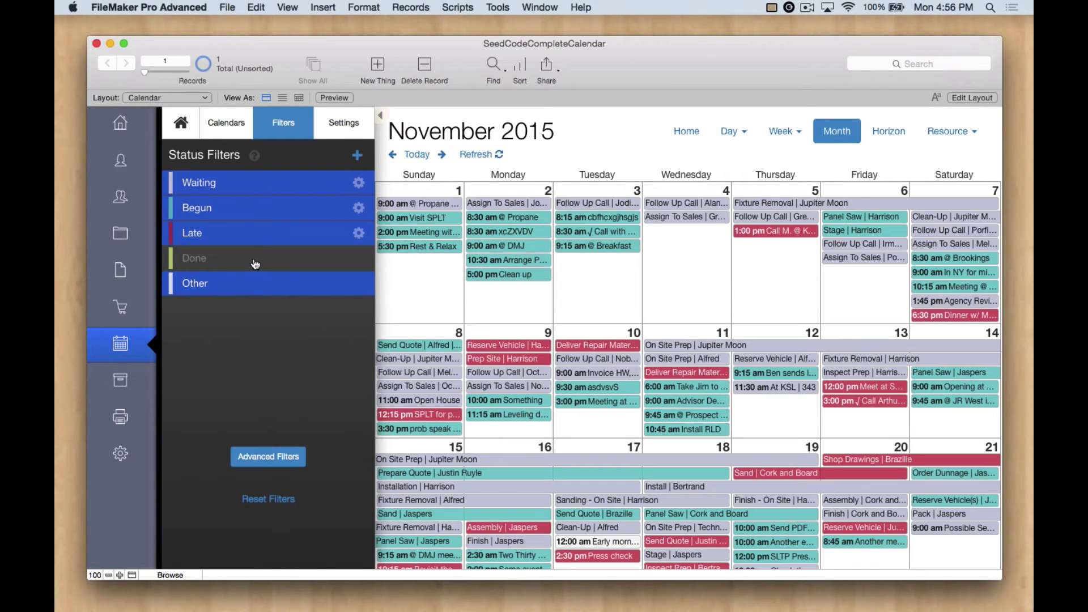
pyautogui.click(255, 264)
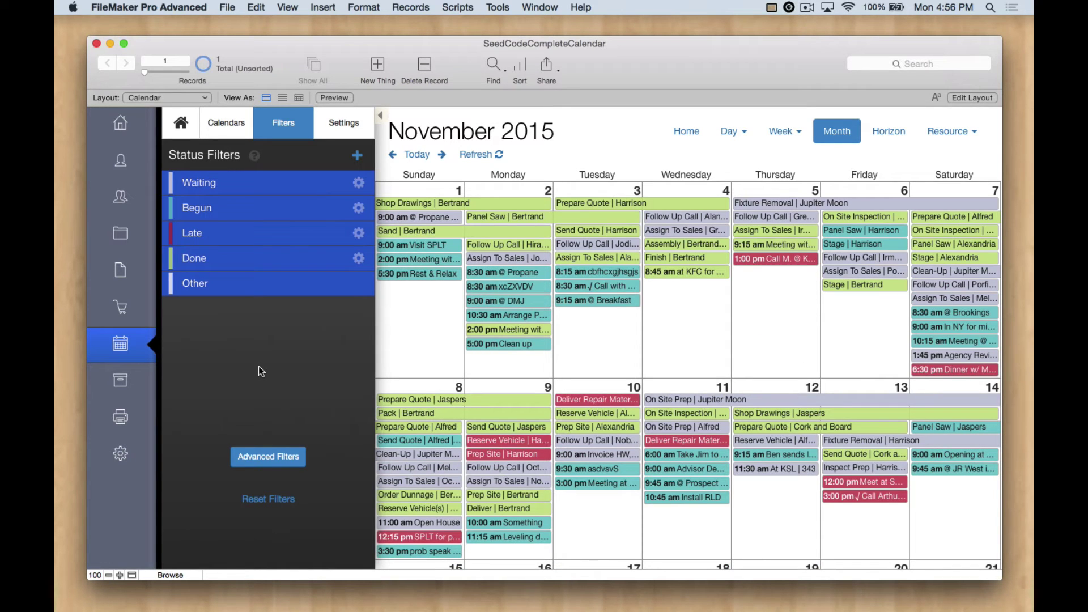
pyautogui.click(271, 460)
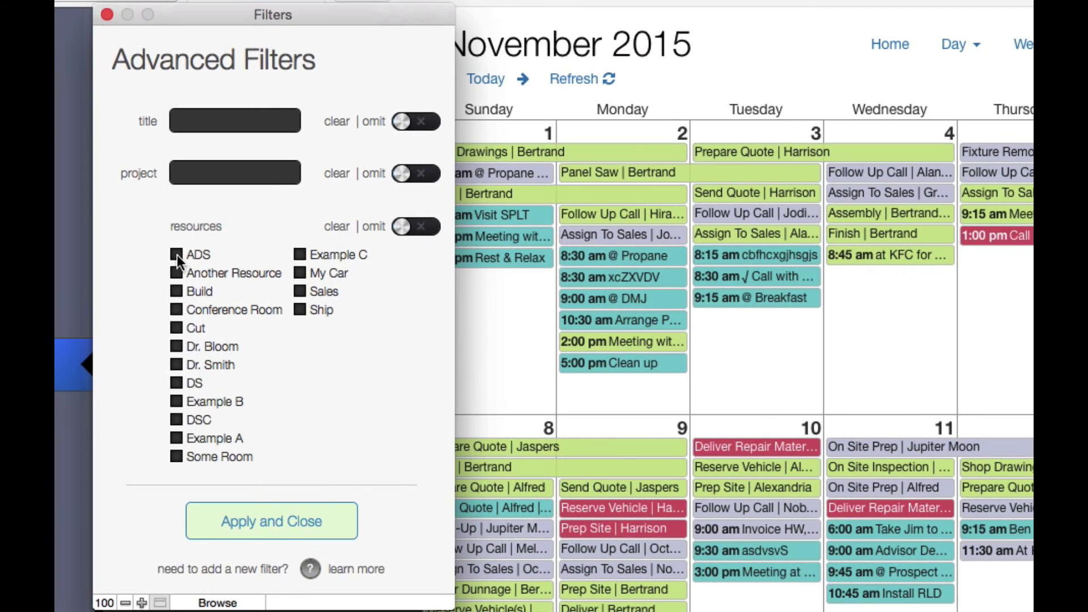
pyautogui.click(198, 262)
pyautogui.click(282, 519)
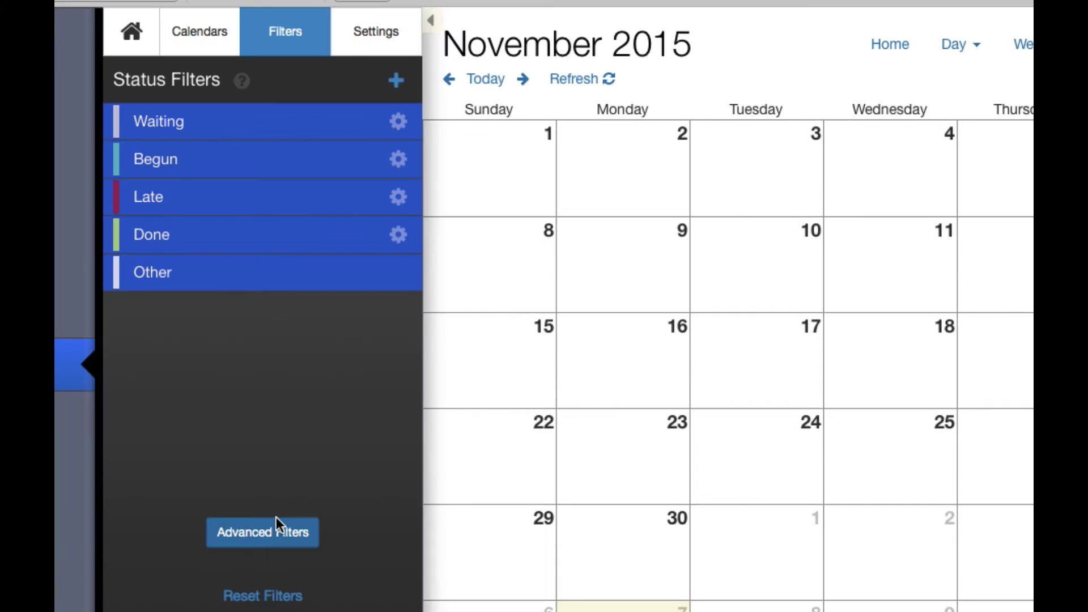
pyautogui.click(274, 596)
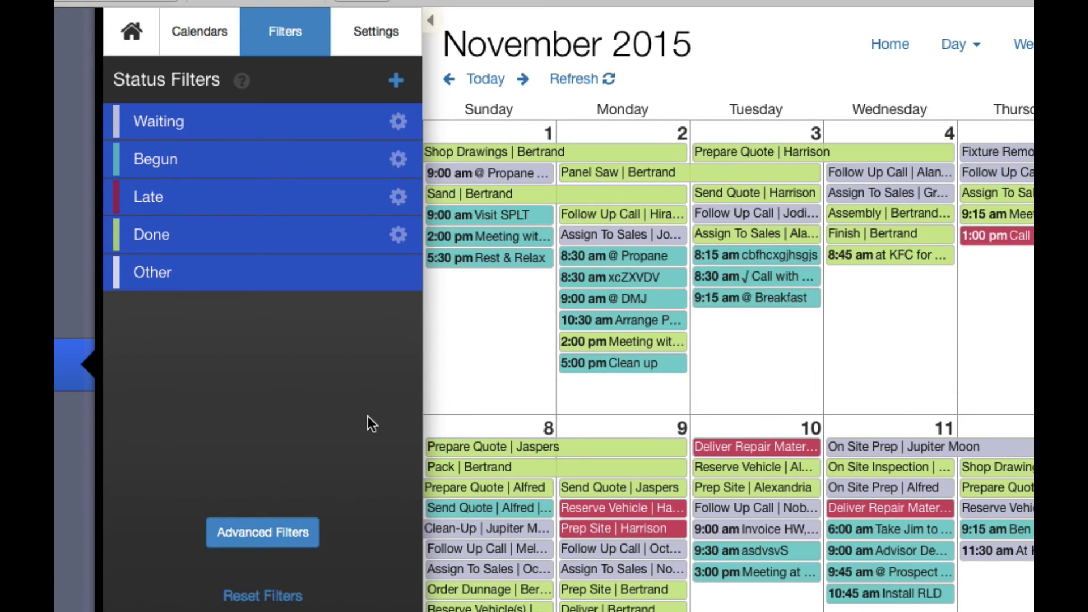
pyautogui.click(280, 533)
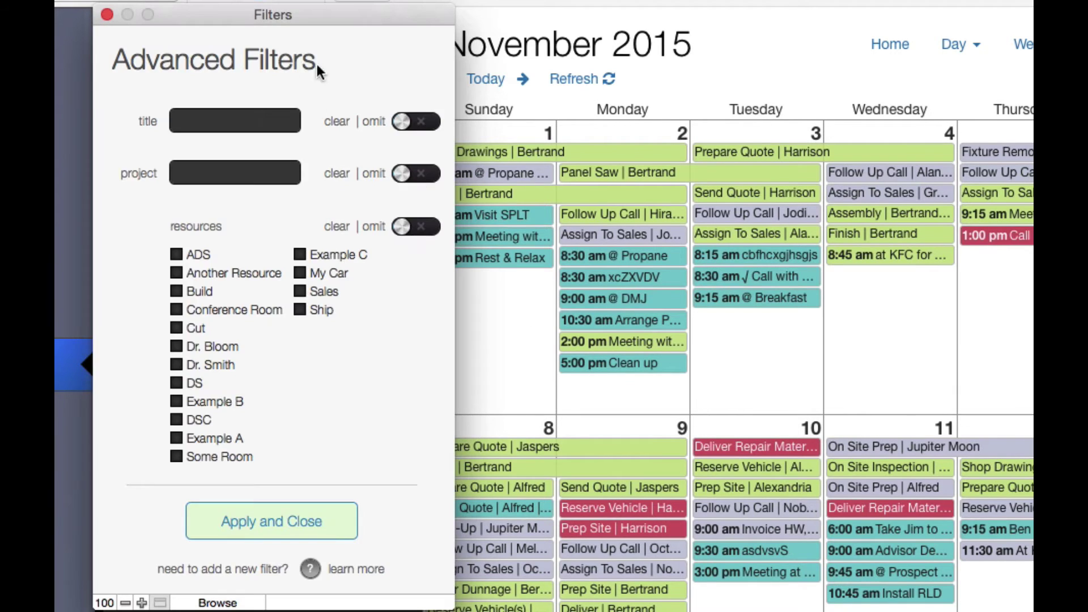
pyautogui.moveTo(306, 14); pyautogui.dragTo(350, 31)
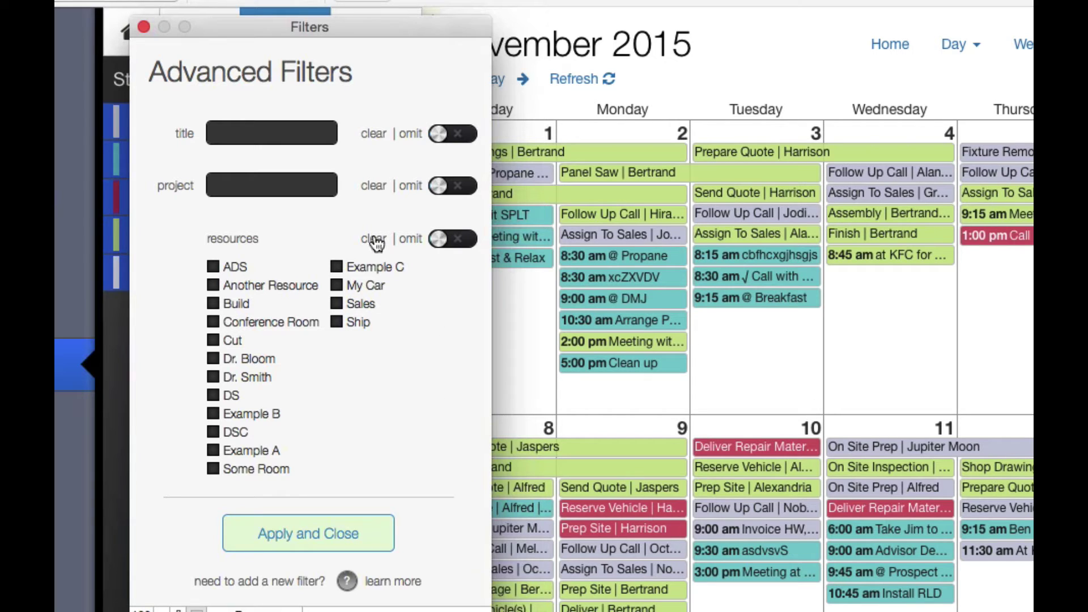
pyautogui.click(304, 539)
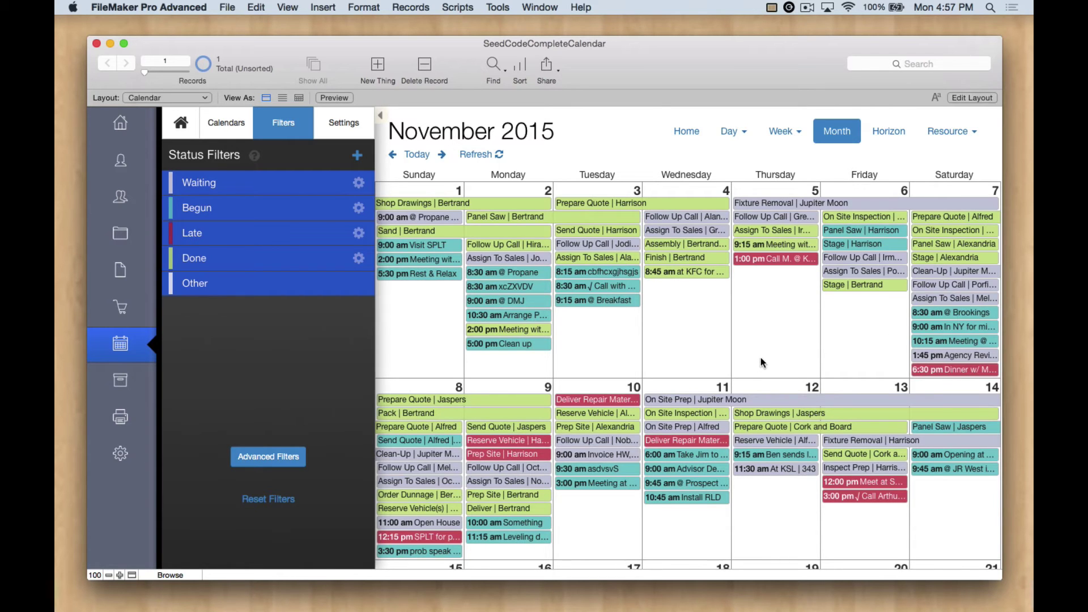
# - Open the Event Detail for the 9:15 am 'Ben sends letter' event on Thursday, Nov 12
pyautogui.scroll(-3, 761, 357)
pyautogui.scroll(-2, 765, 398)
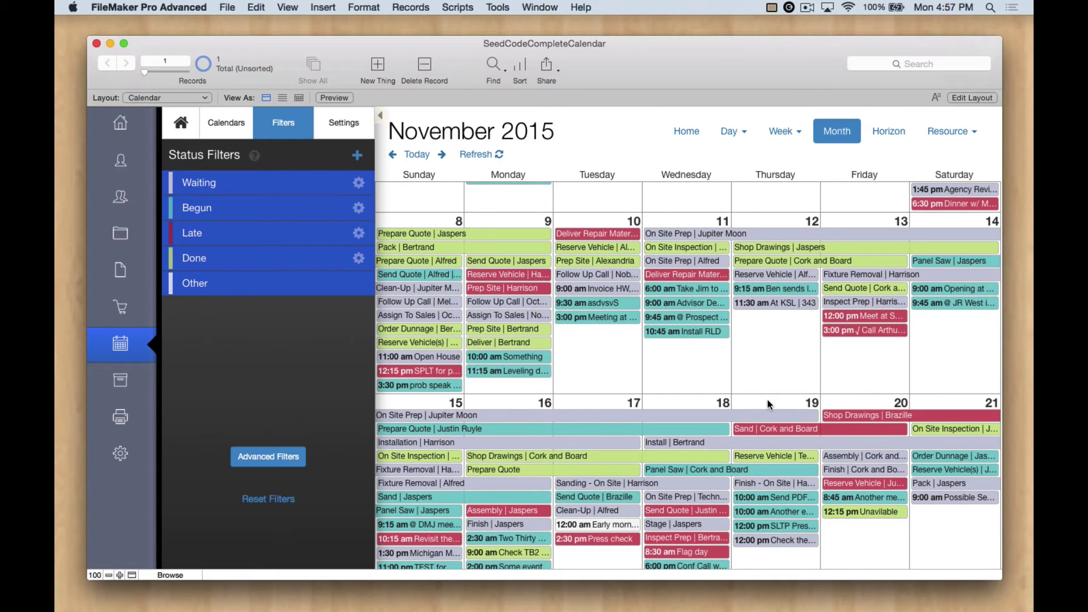
pyautogui.click(778, 289)
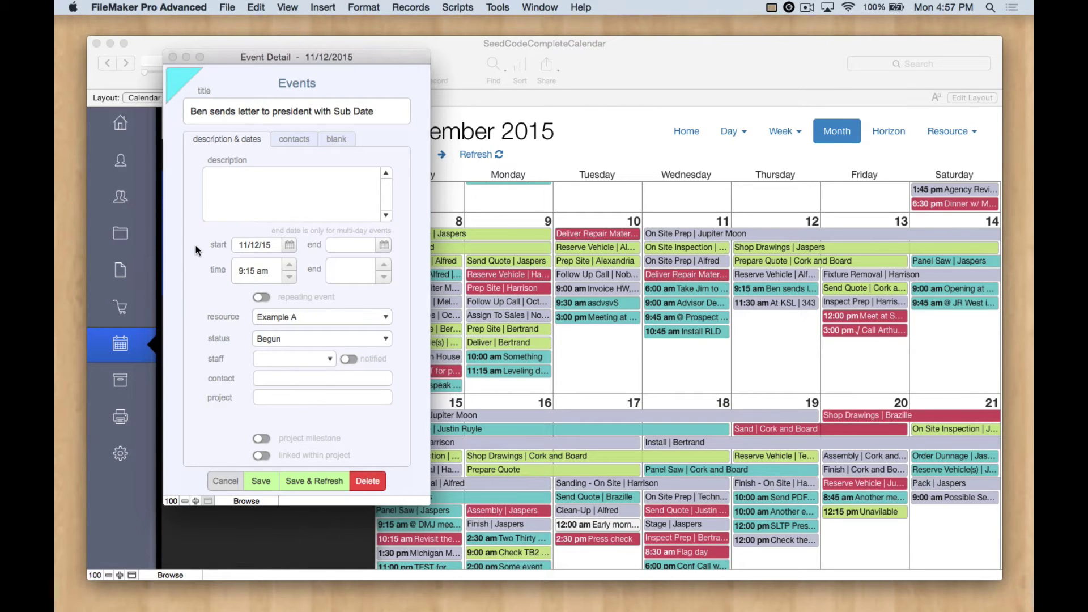
# - Make the Ben sends letter event repeat daily for 10 repetitions, then save and refresh the calendar
pyautogui.moveTo(313, 62); pyautogui.dragTo(360, 70)
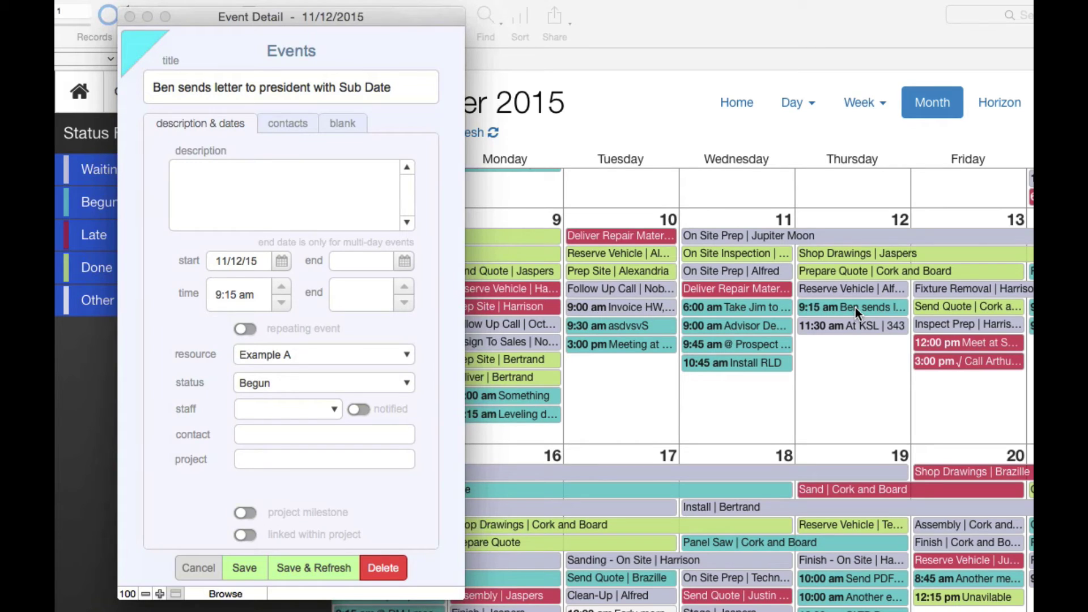
pyautogui.click(245, 328)
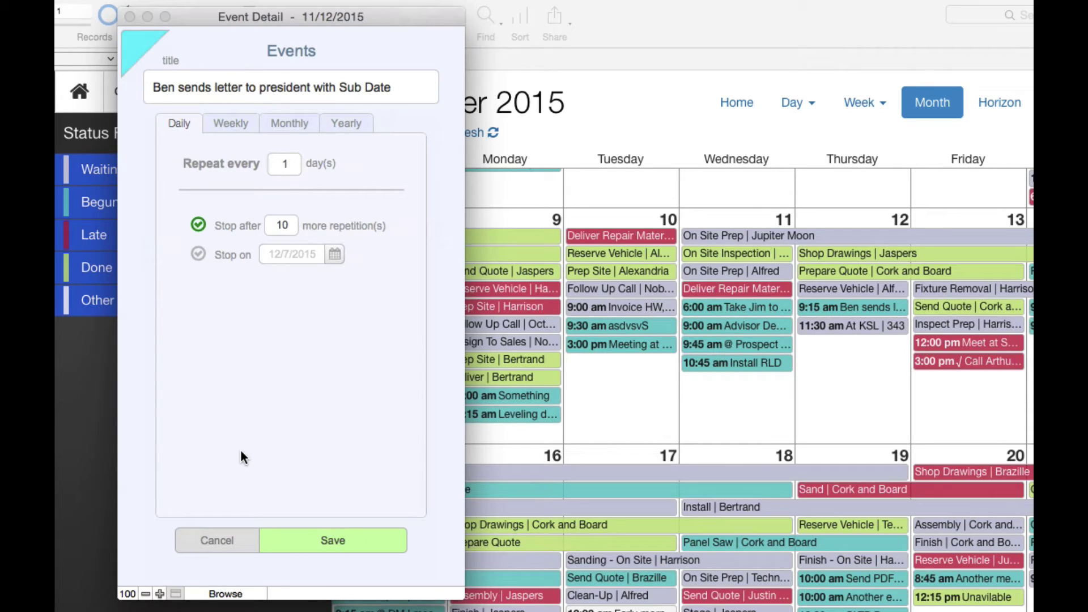
pyautogui.click(349, 536)
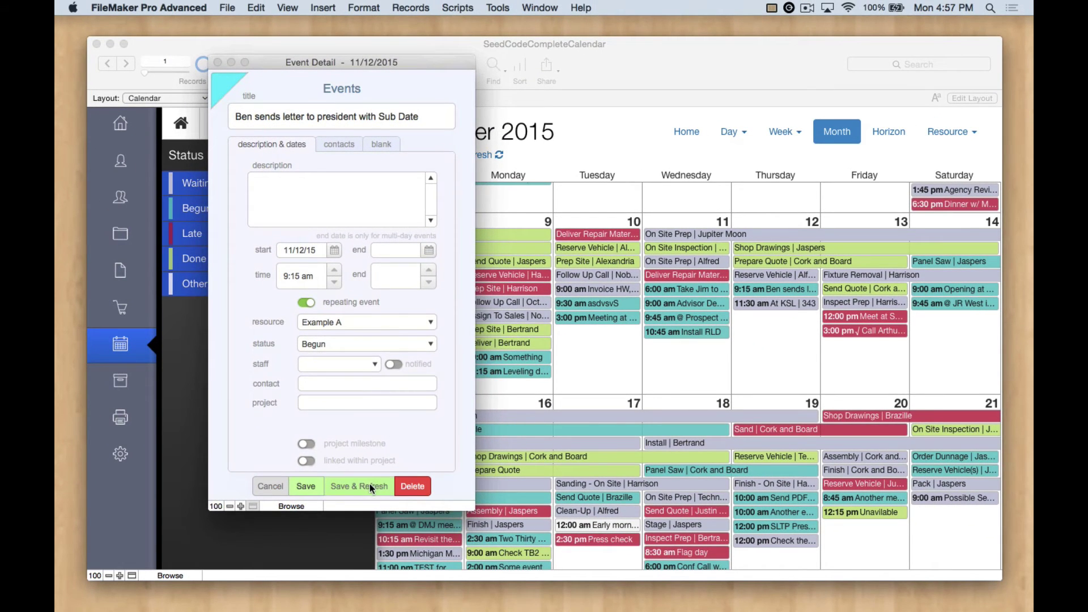
pyautogui.click(370, 485)
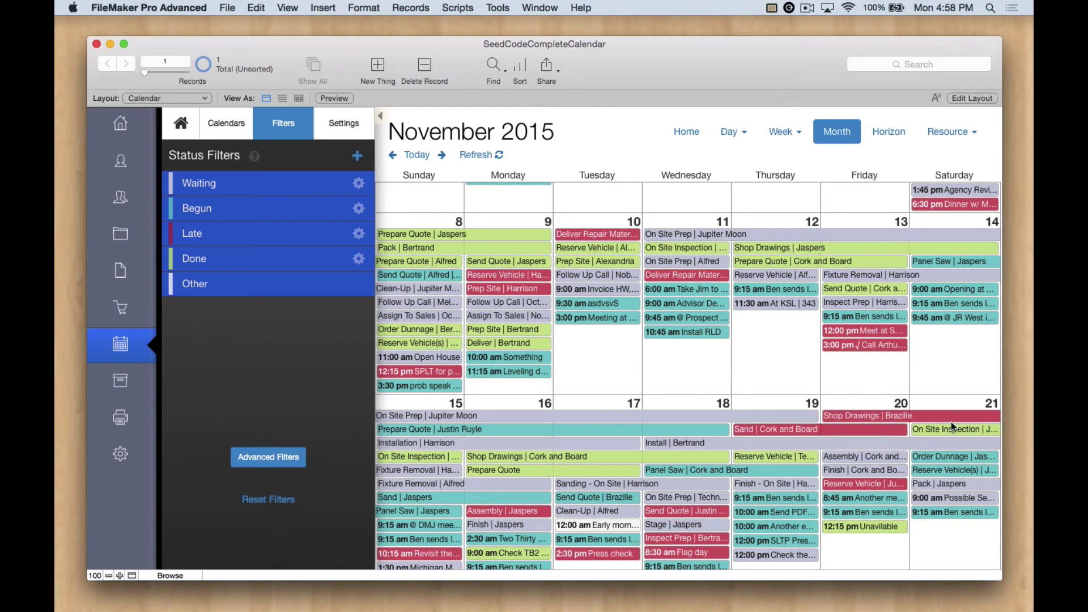
# - Reopen the Ben sends letter event, switch off repeating, confirm deleting the series, and save
pyautogui.click(791, 290)
pyautogui.click(261, 298)
pyautogui.click(261, 298)
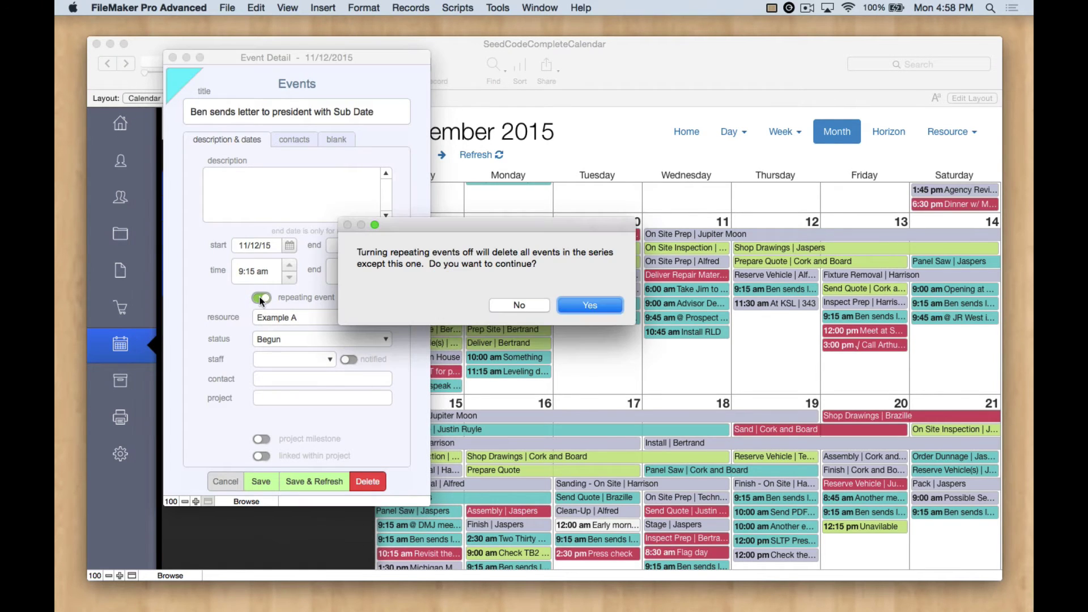
pyautogui.click(589, 306)
pyautogui.click(334, 481)
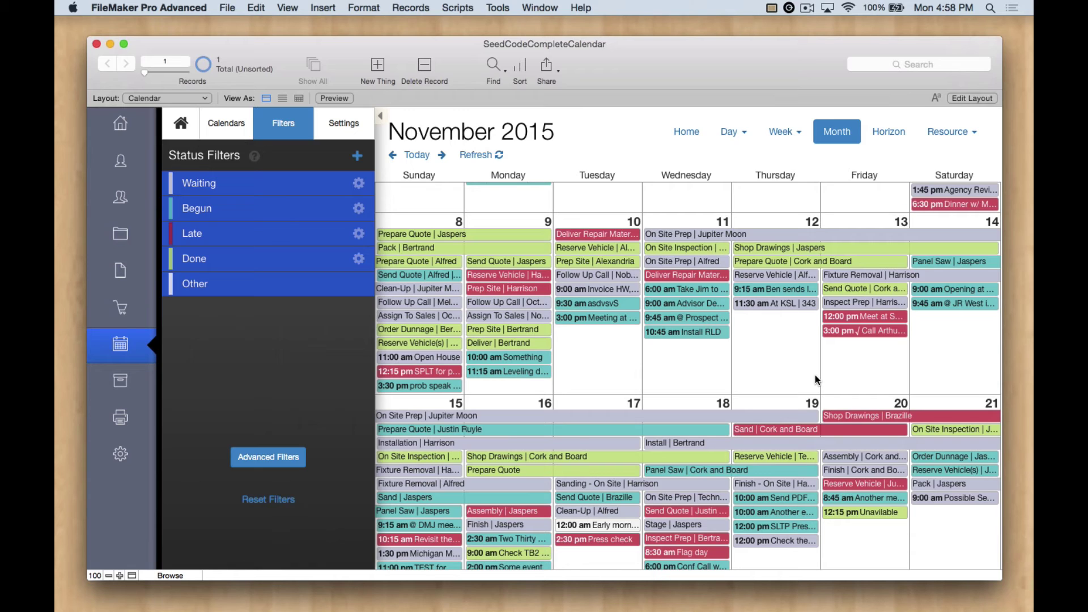
# - Open the Nov 11 On Site Prep event and preview its linked Jupiter Moon project
pyautogui.click(473, 416)
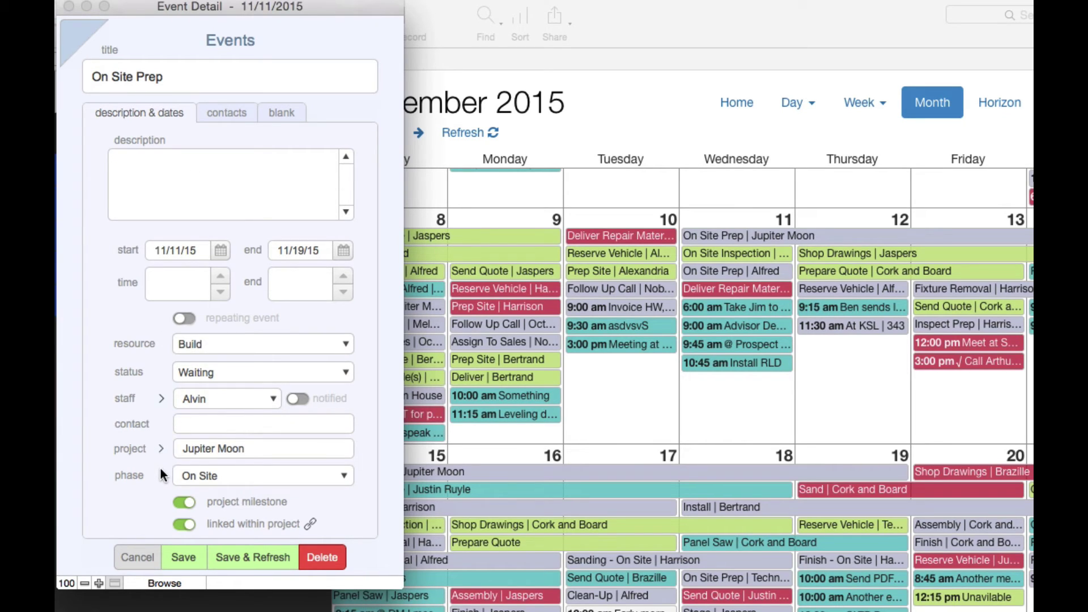
pyautogui.click(161, 448)
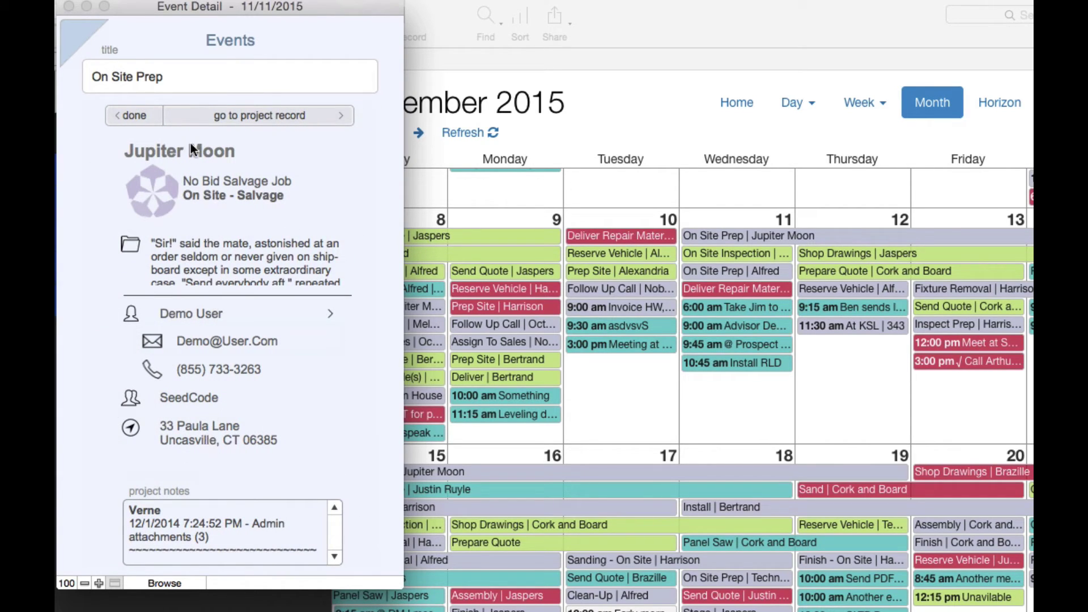
pyautogui.moveTo(254, 8)
pyautogui.mouseDown()
pyautogui.moveTo(267, 6)
pyautogui.moveTo(265, 20)
pyautogui.mouseUp()
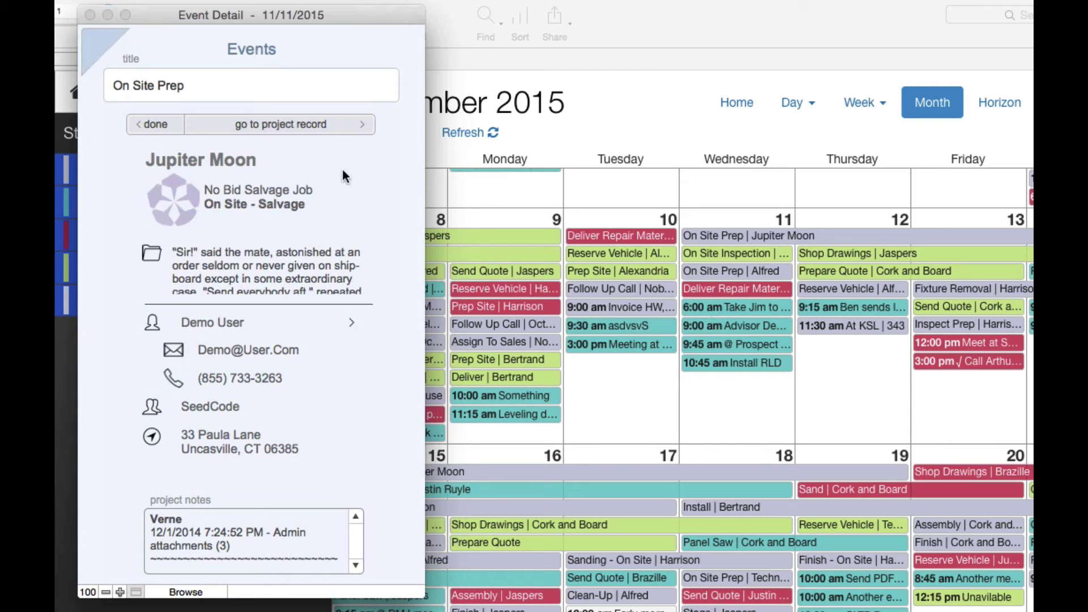
# - Preview the assigned staff member's contact details, then the Jupiter Moon project again
pyautogui.click(148, 122)
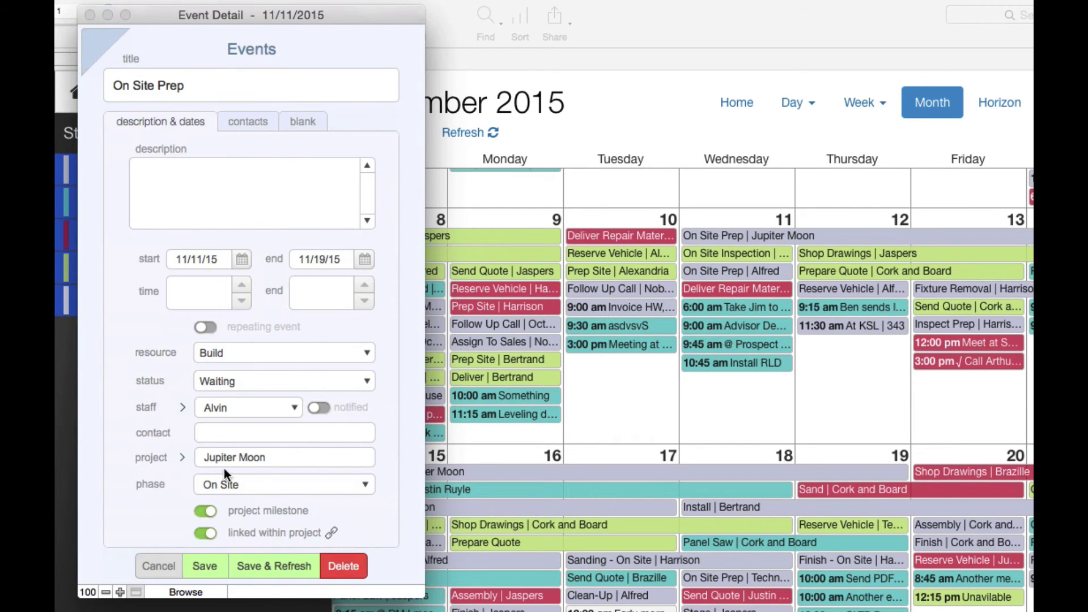
pyautogui.click(182, 406)
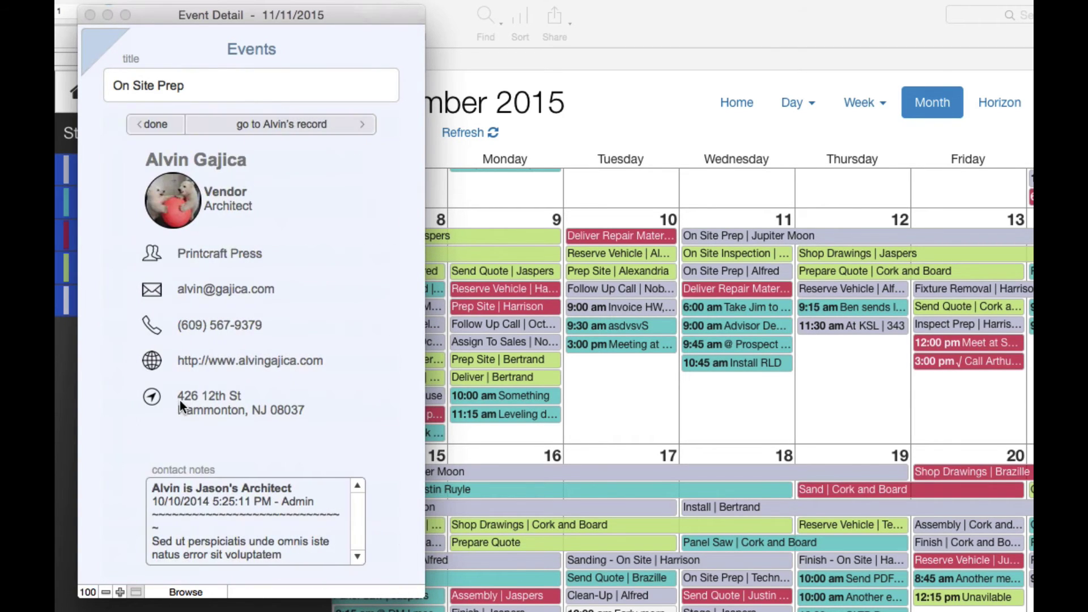
pyautogui.click(161, 124)
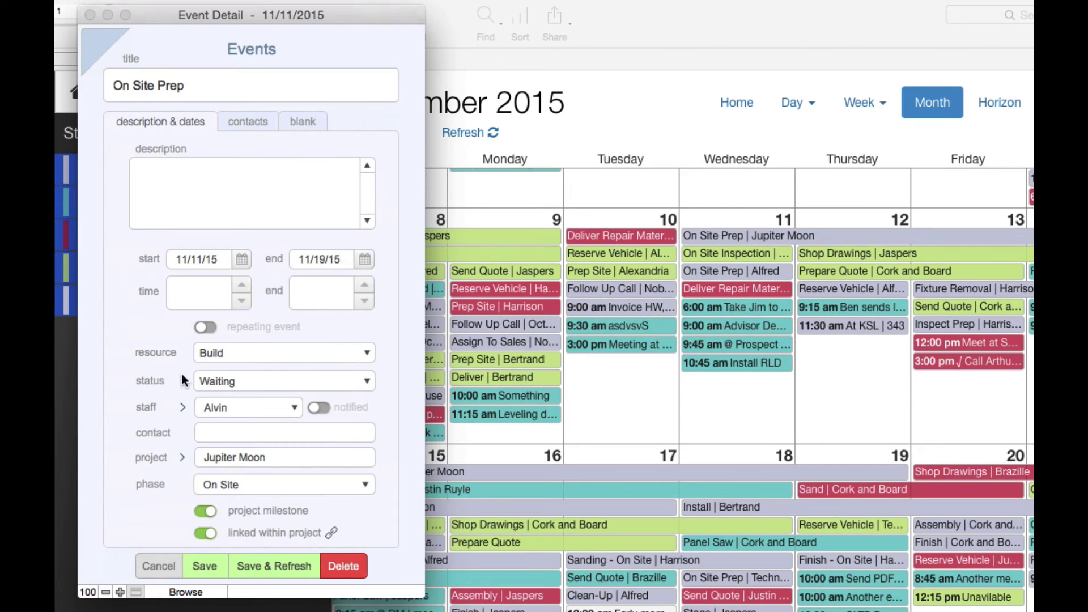
pyautogui.click(182, 461)
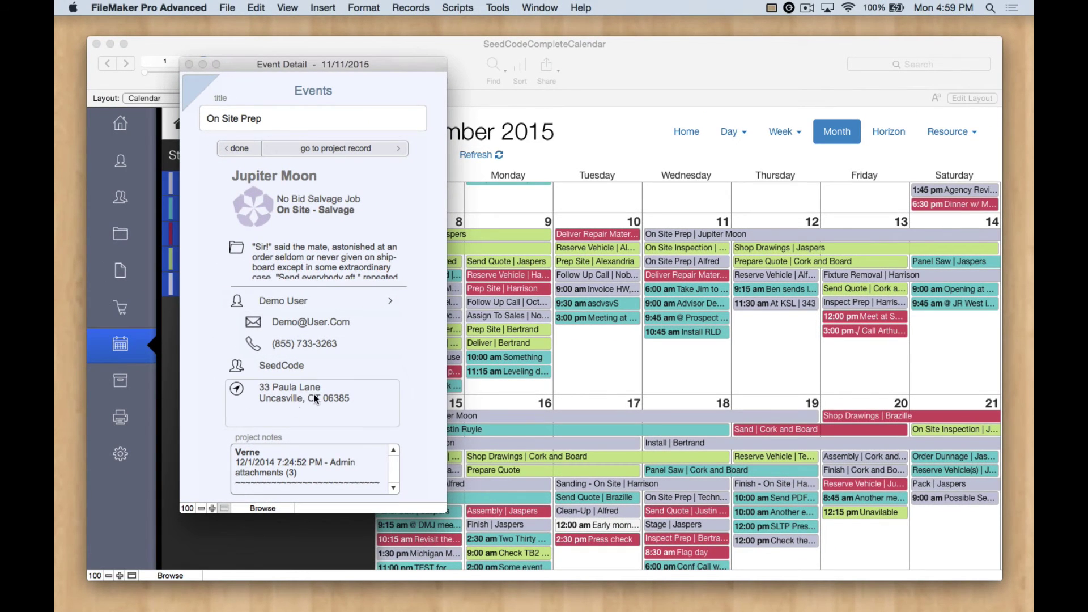
# - Show Jupiter Moon's events on the Horizon gantt chart and drag On Site Prep three days later
pyautogui.click(345, 148)
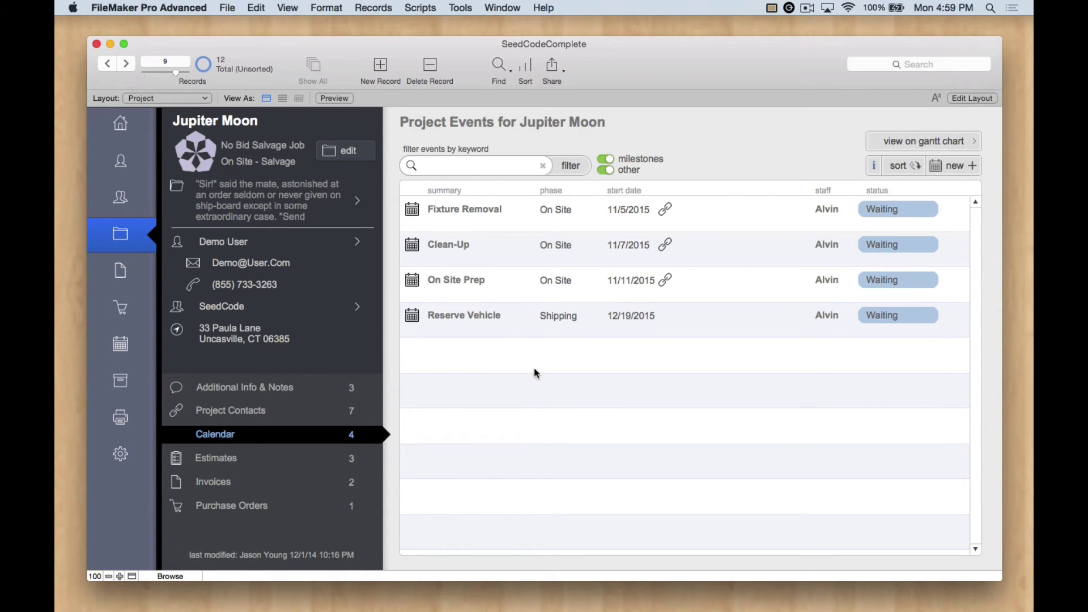
pyautogui.click(913, 140)
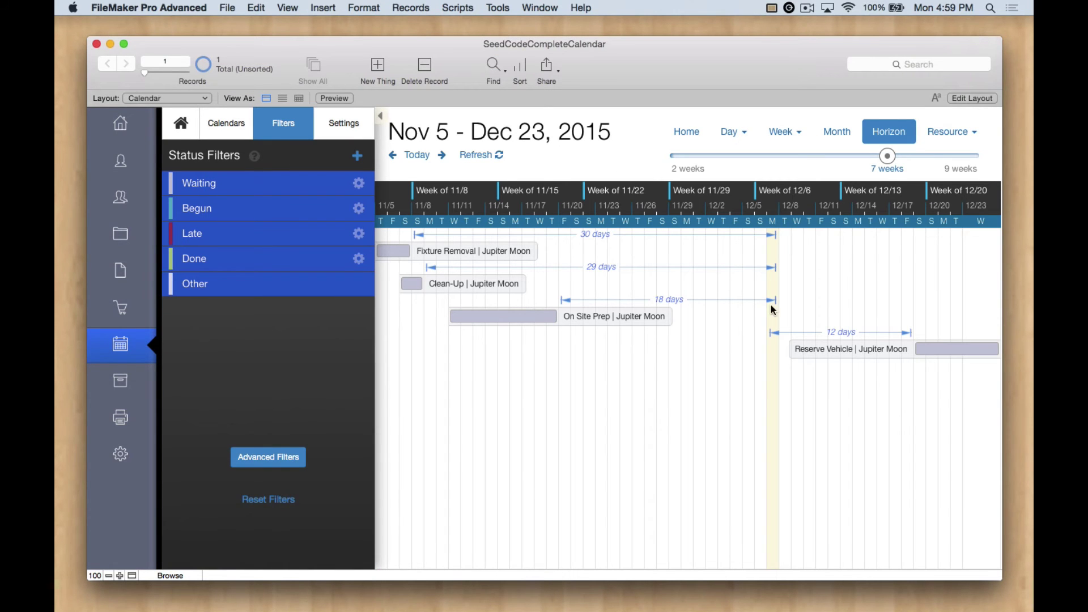
pyautogui.moveTo(513, 315); pyautogui.dragTo(552, 317)
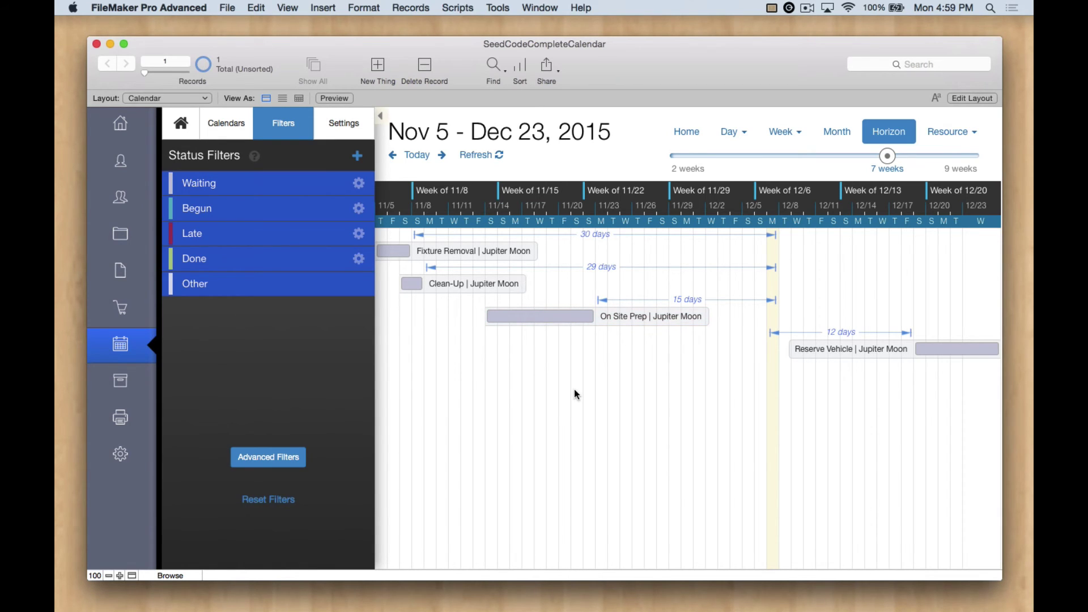
# - Link Demo User to the On Site Prep event via a contact search for 'Demo'
pyautogui.click(570, 322)
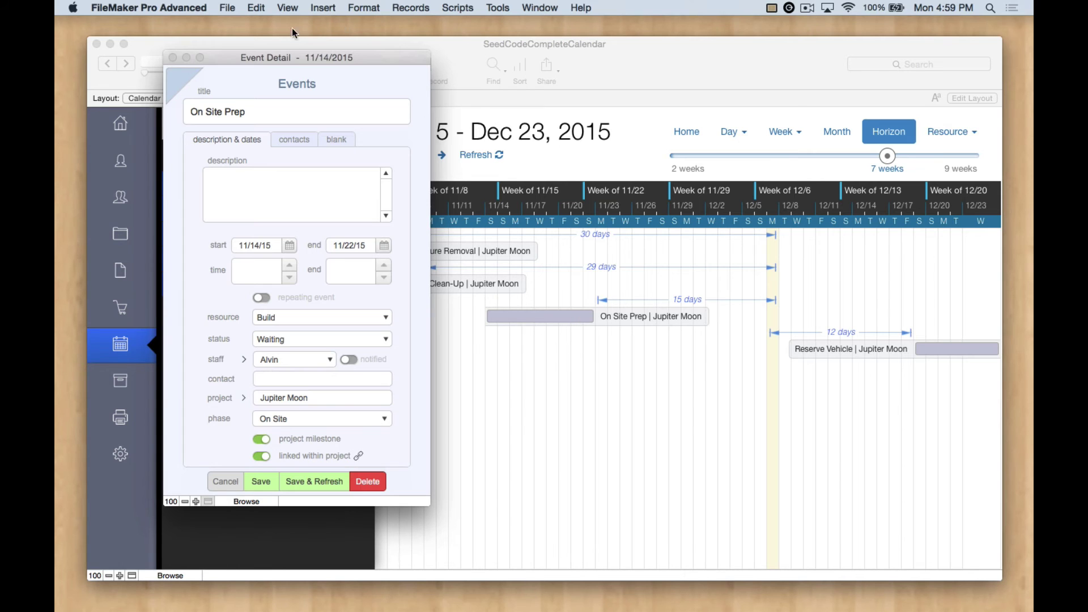
pyautogui.moveTo(301, 57); pyautogui.dragTo(378, 68)
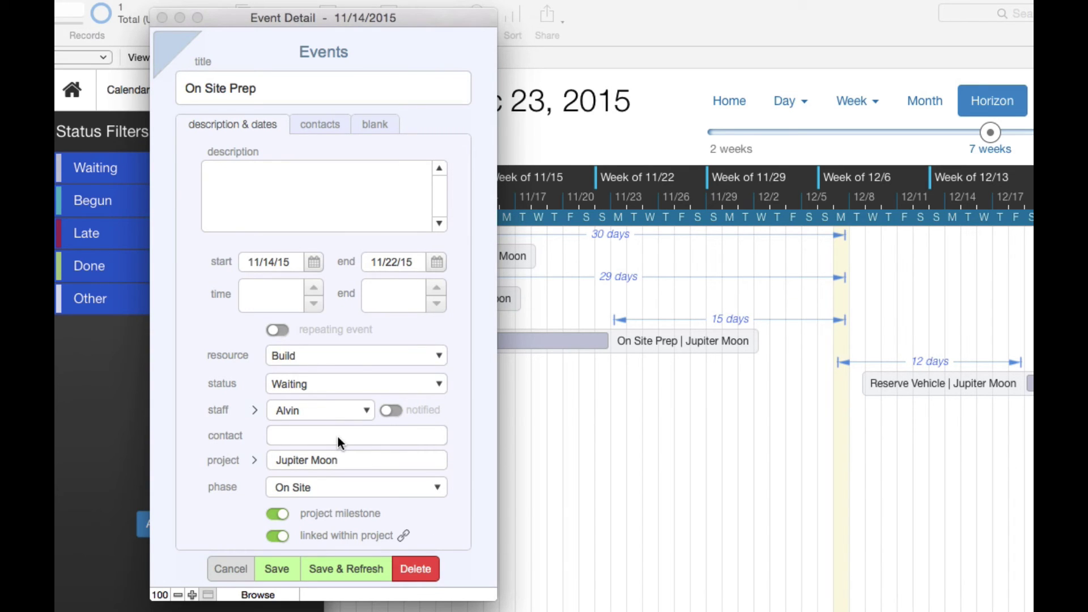
pyautogui.click(338, 435)
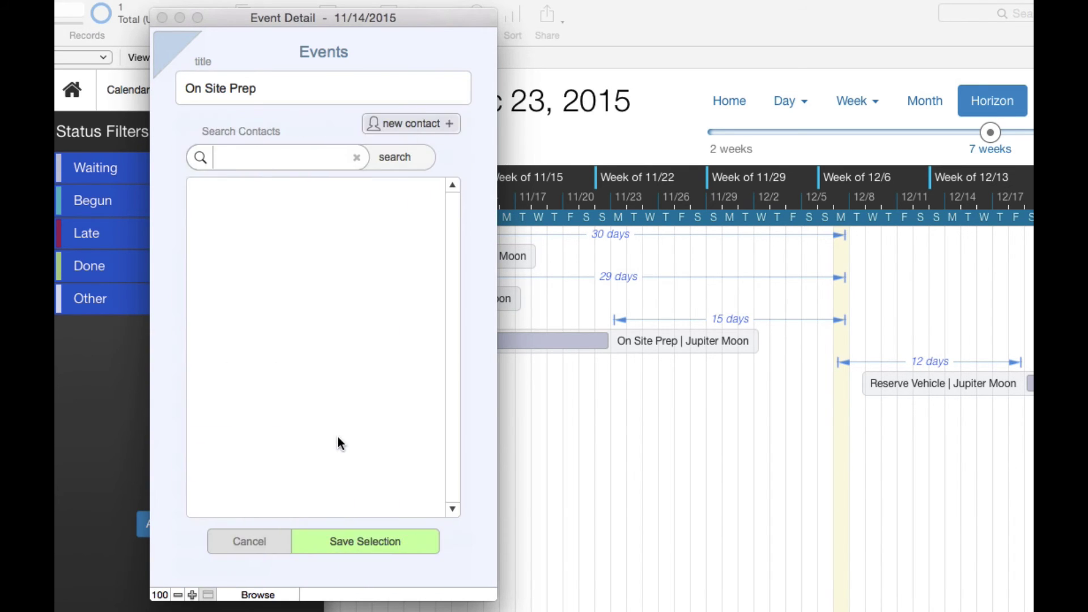
pyautogui.click(246, 158)
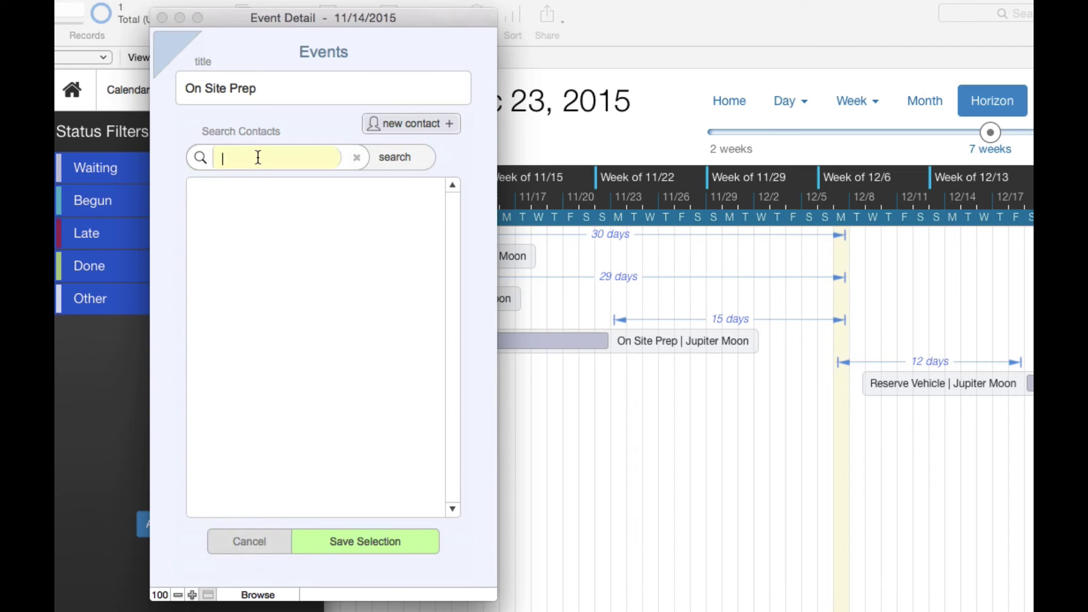
pyautogui.write('Demo')
pyautogui.click(399, 159)
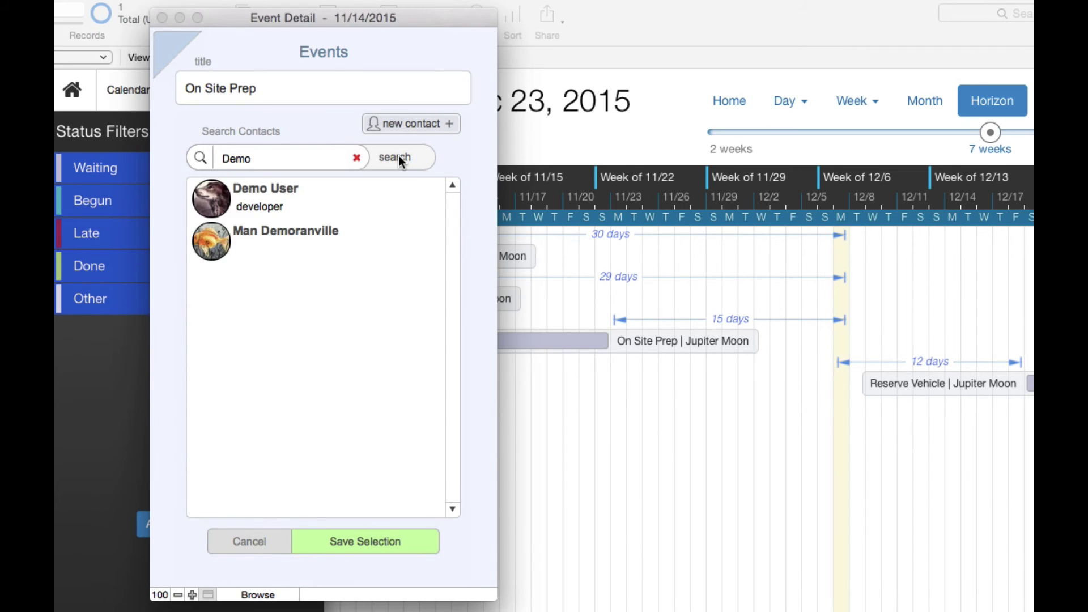
pyautogui.click(370, 202)
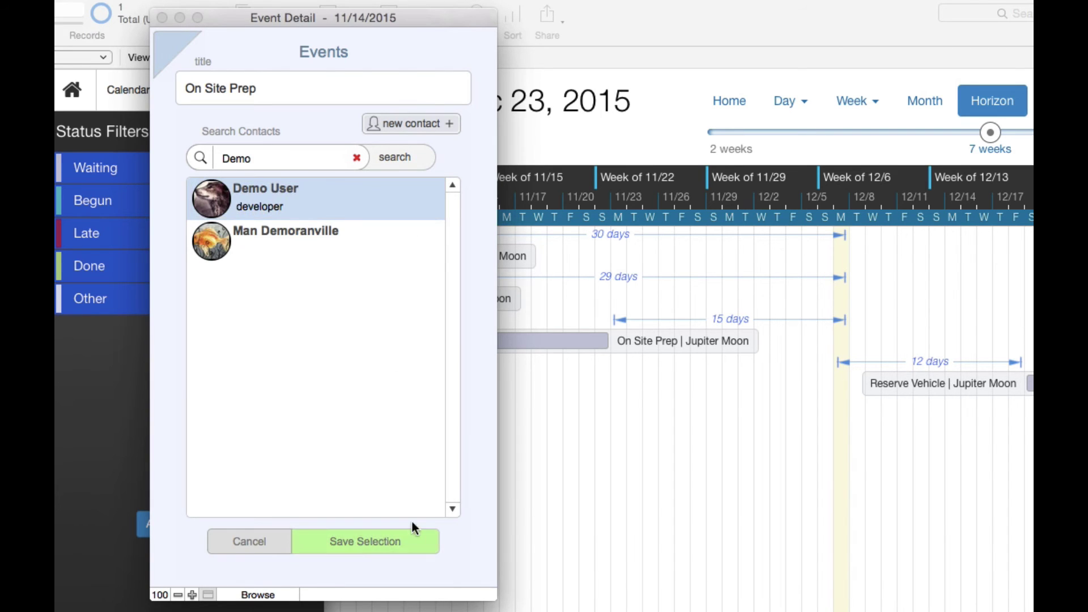
pyautogui.click(383, 537)
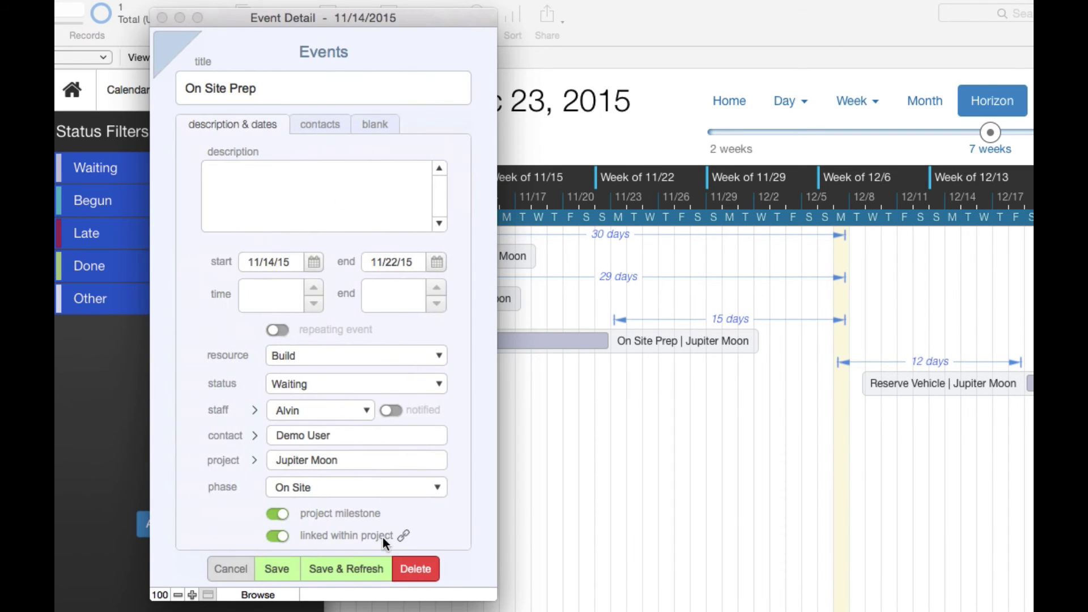
# - Go to Demo User's contact record and open Meeting w/ JR from its calendar list
pyautogui.click(254, 435)
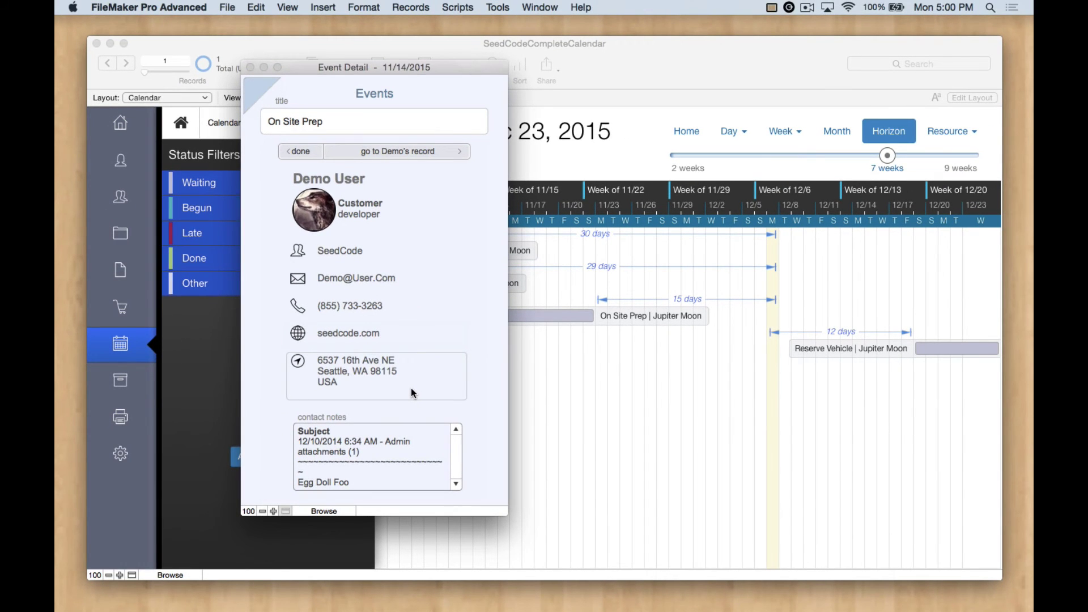
pyautogui.click(404, 152)
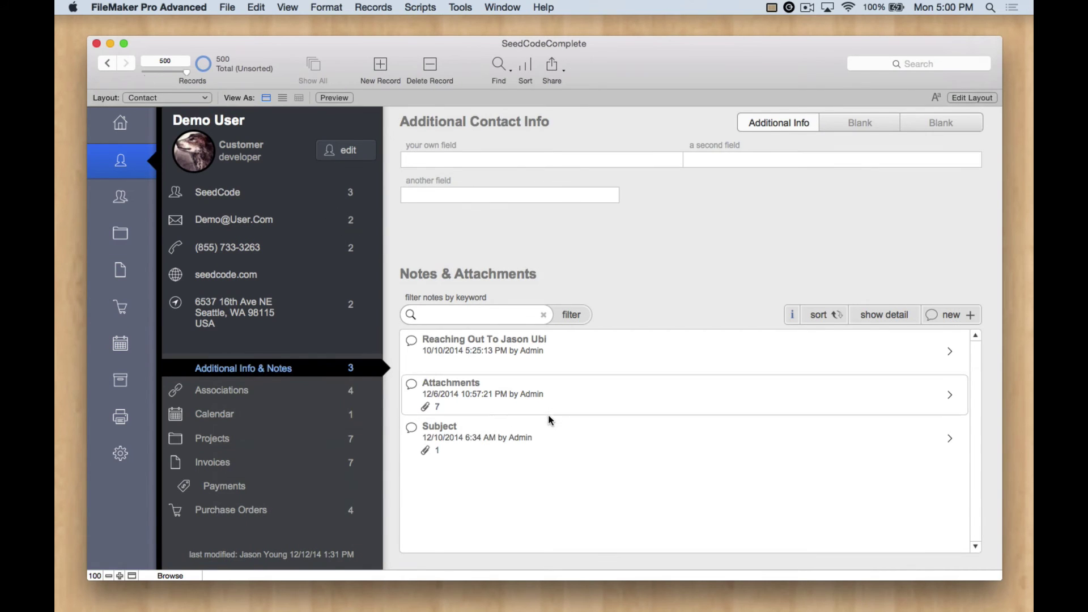
pyautogui.click(295, 417)
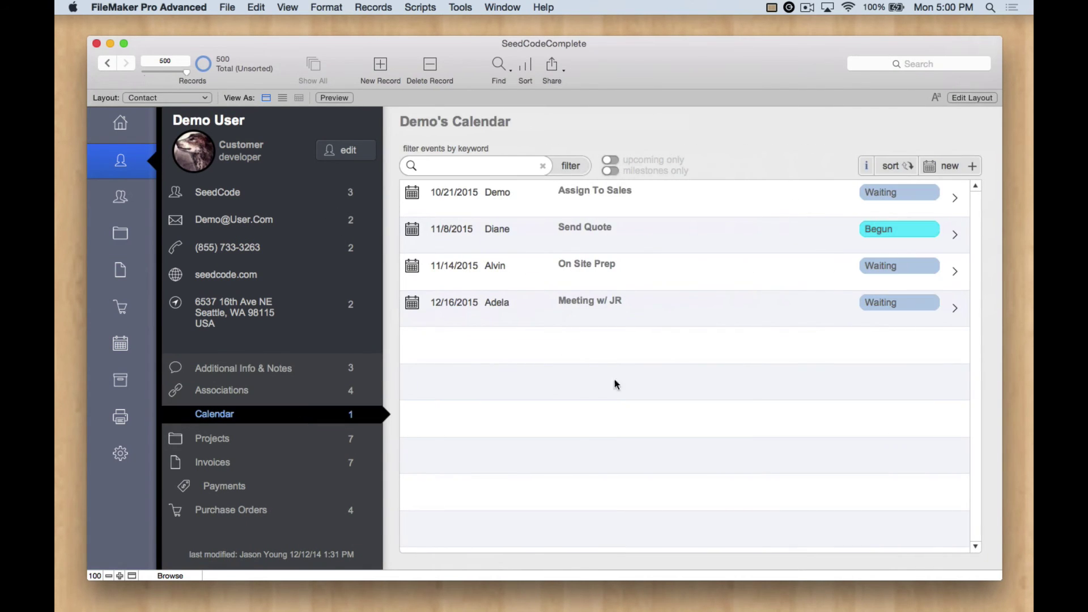
pyautogui.click(594, 299)
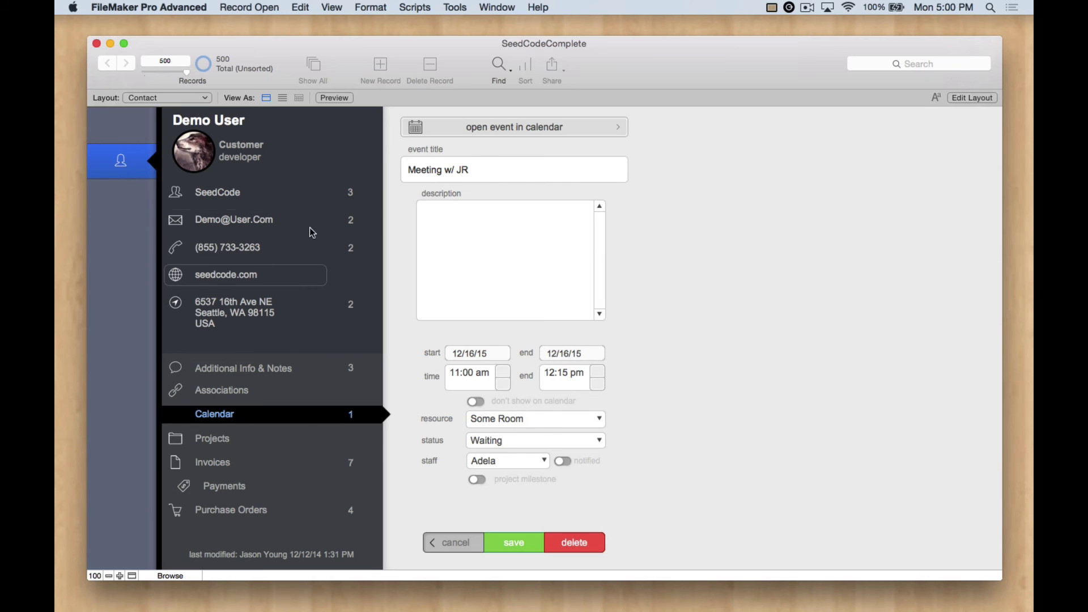
# - Show Meeting w/ JR in the Horizon calendar and review its two linked contacts
pyautogui.click(478, 128)
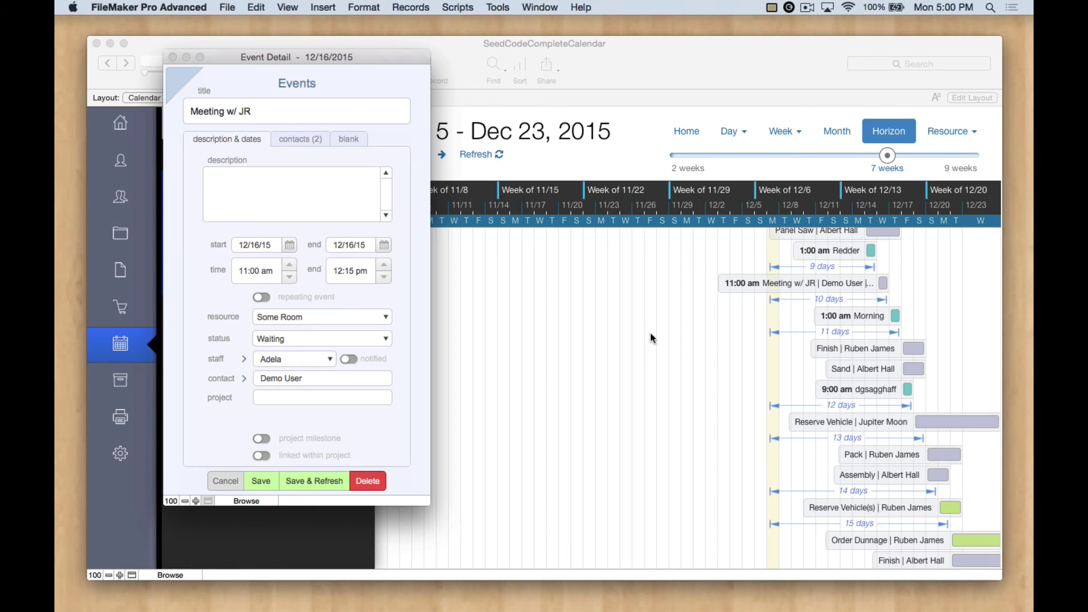
pyautogui.click(300, 140)
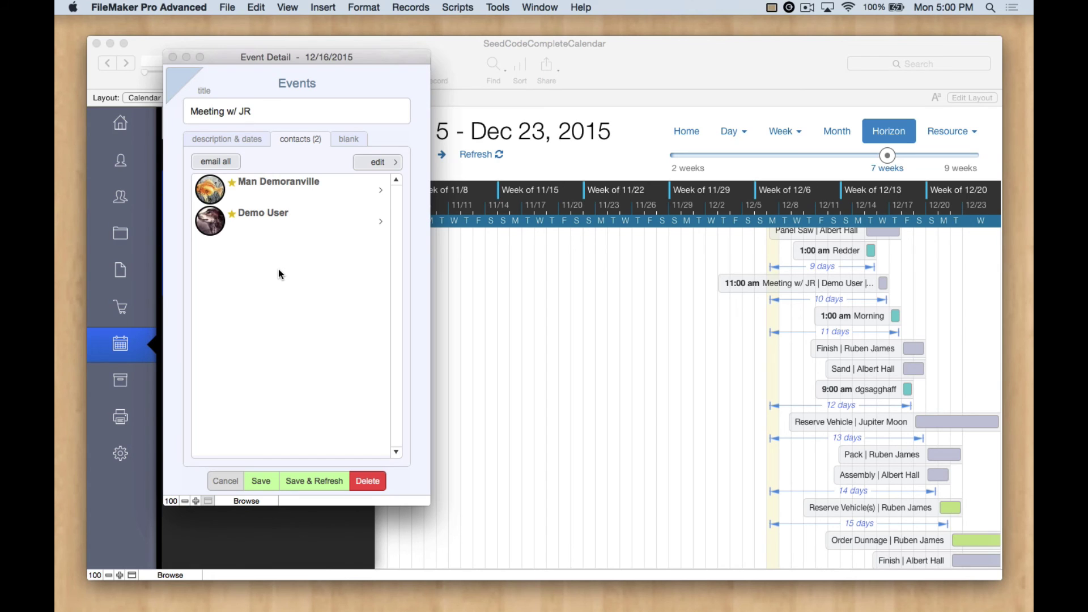
pyautogui.click(235, 139)
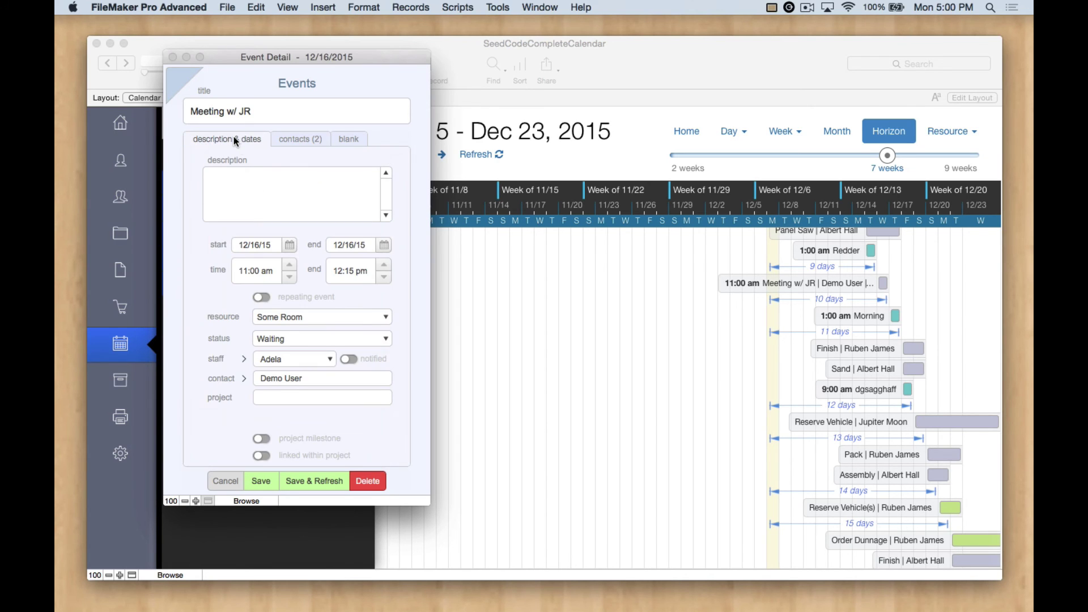
# - Save the event, then open the Load Source Settings at Startup script via a 'load' search
pyautogui.click(317, 481)
pyautogui.click(454, 7)
pyautogui.click(453, 23)
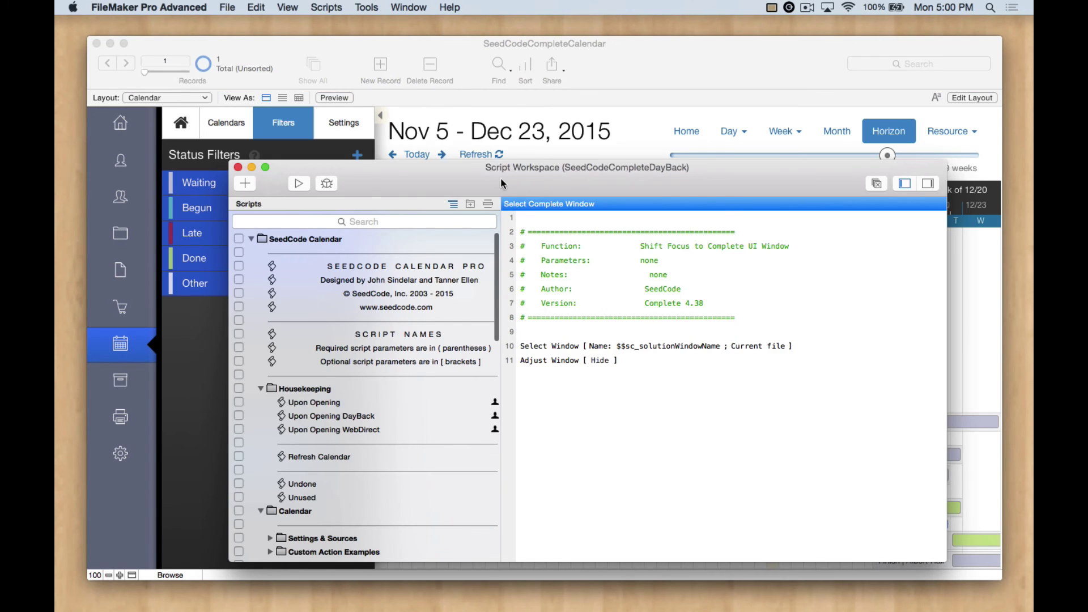
pyautogui.moveTo(499, 182); pyautogui.dragTo(472, 146)
pyautogui.click(421, 185)
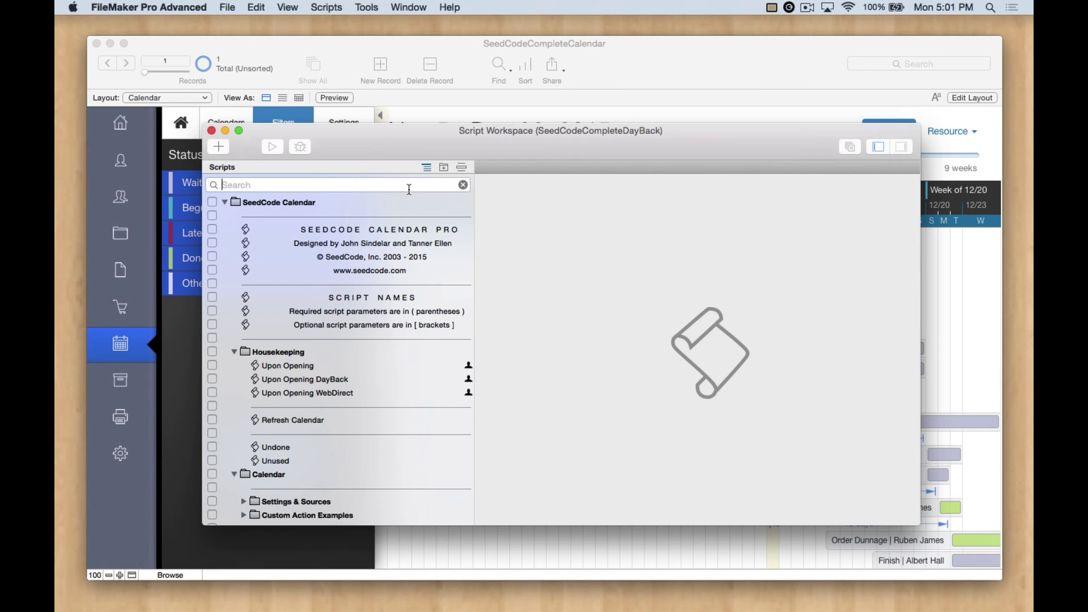
pyautogui.write('load')
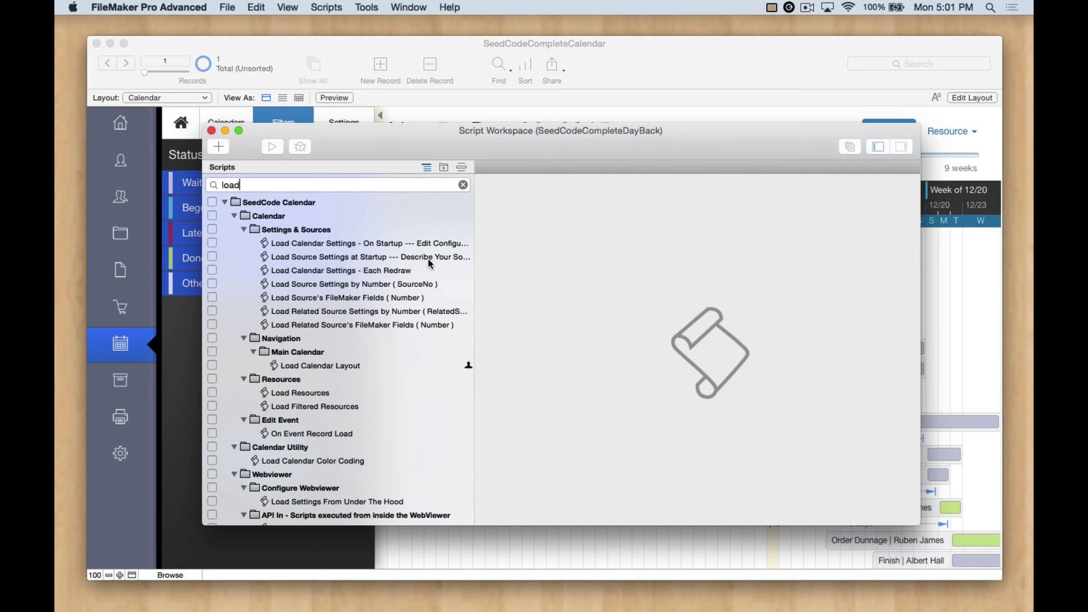
pyautogui.click(345, 256)
# - Set line 28's $$sc_EditEventsInFileMaker value to False and save the script
pyautogui.scroll(-2, 638, 350)
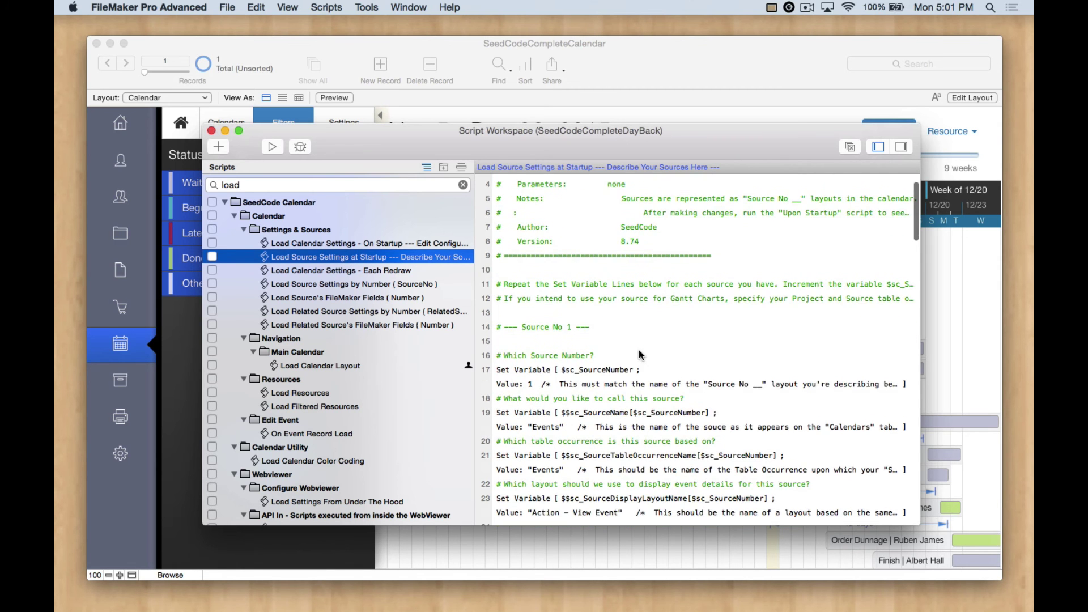
pyautogui.scroll(-5, 637, 350)
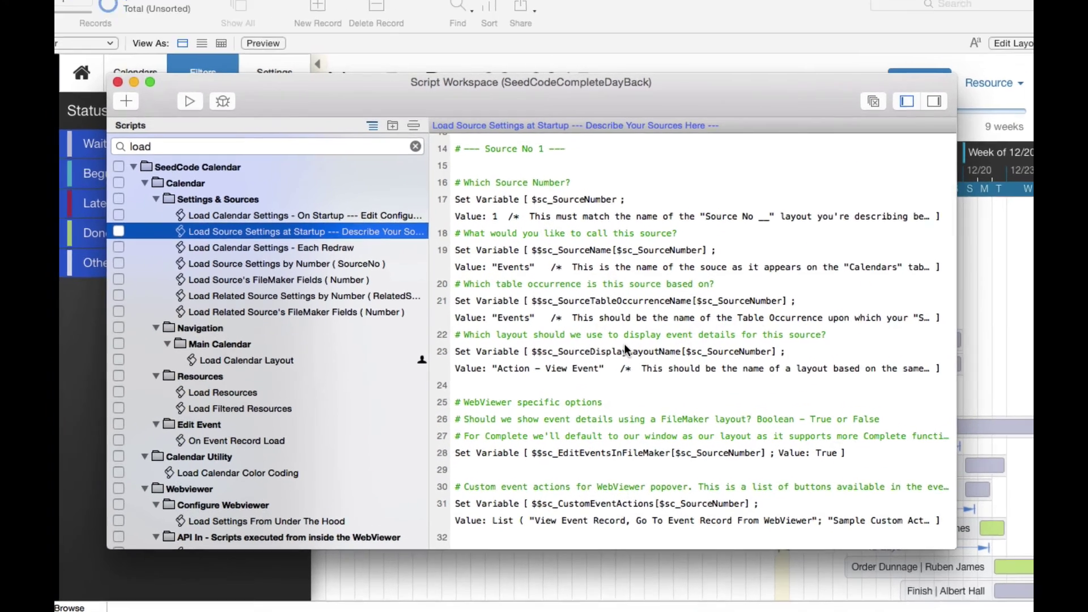
pyautogui.scroll(-1, 624, 350)
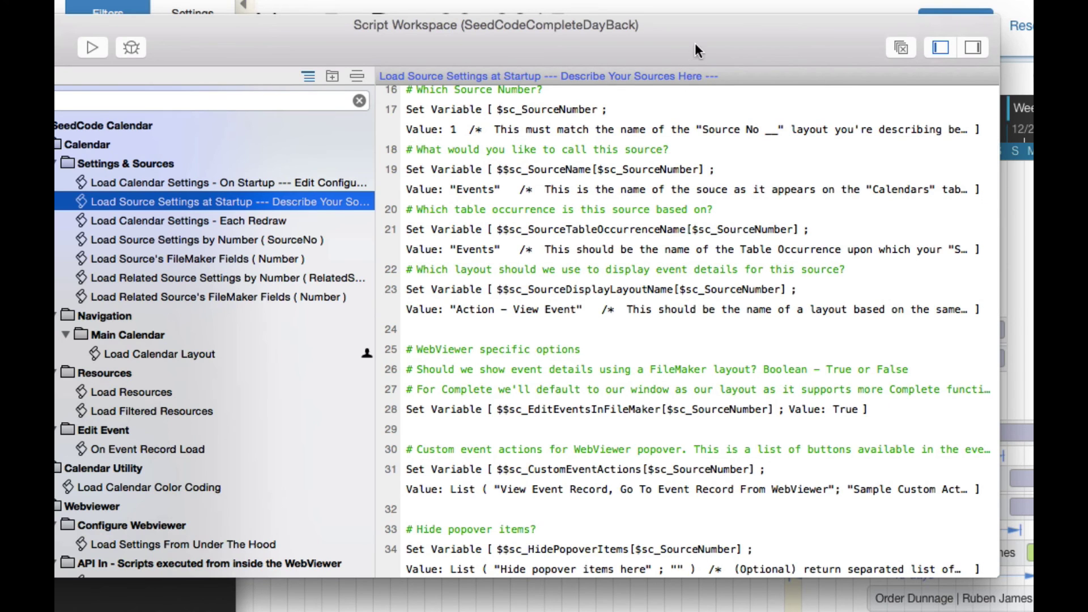
pyautogui.moveTo(698, 40); pyautogui.dragTo(630, 26)
pyautogui.moveTo(932, 564); pyautogui.dragTo(1020, 585)
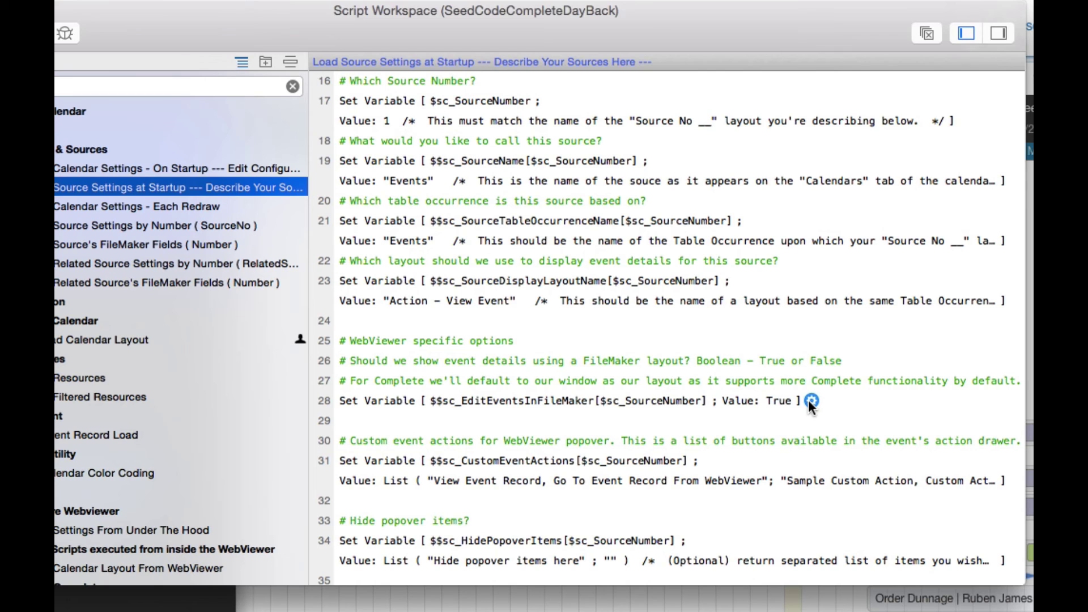
pyautogui.click(812, 401)
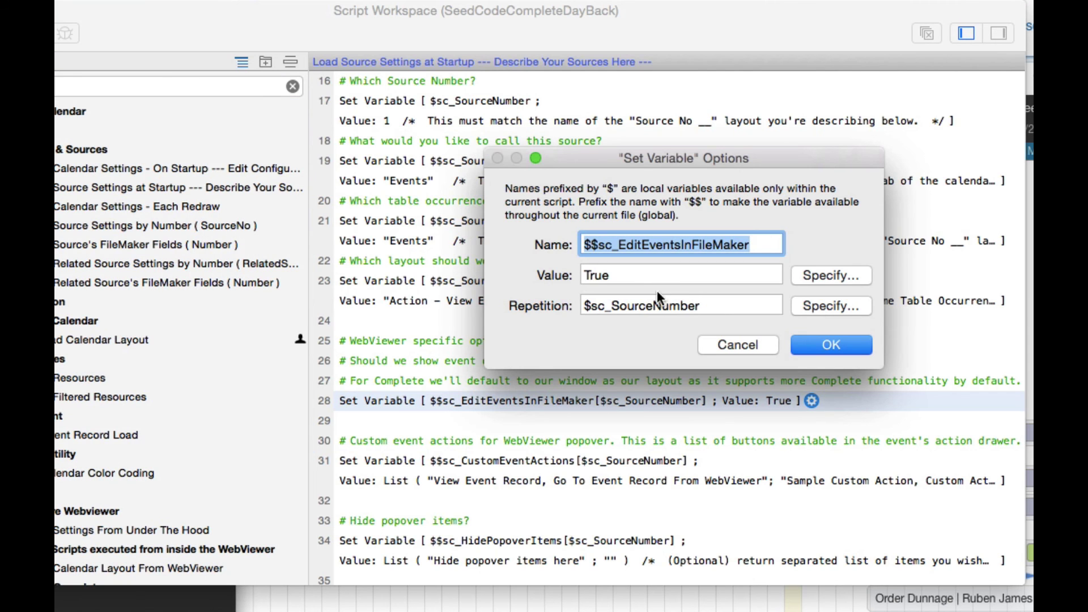
pyautogui.press('Tab')
pyautogui.write('False')
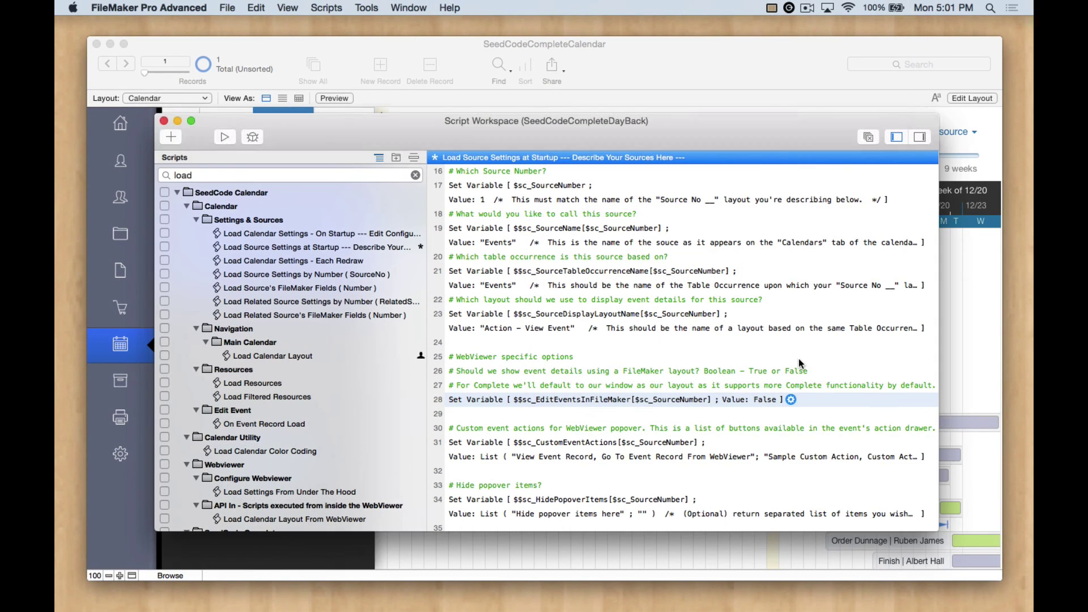
pyautogui.click(798, 361)
pyautogui.press('super+s')
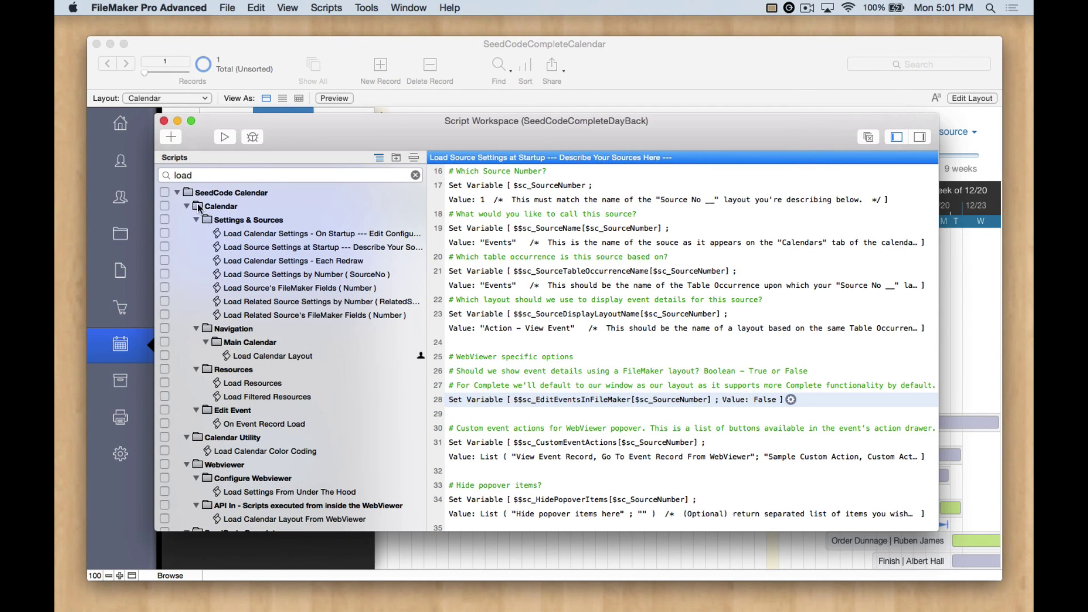
# - Clear the script search and run Upon Opening to reload the settings
pyautogui.click(415, 175)
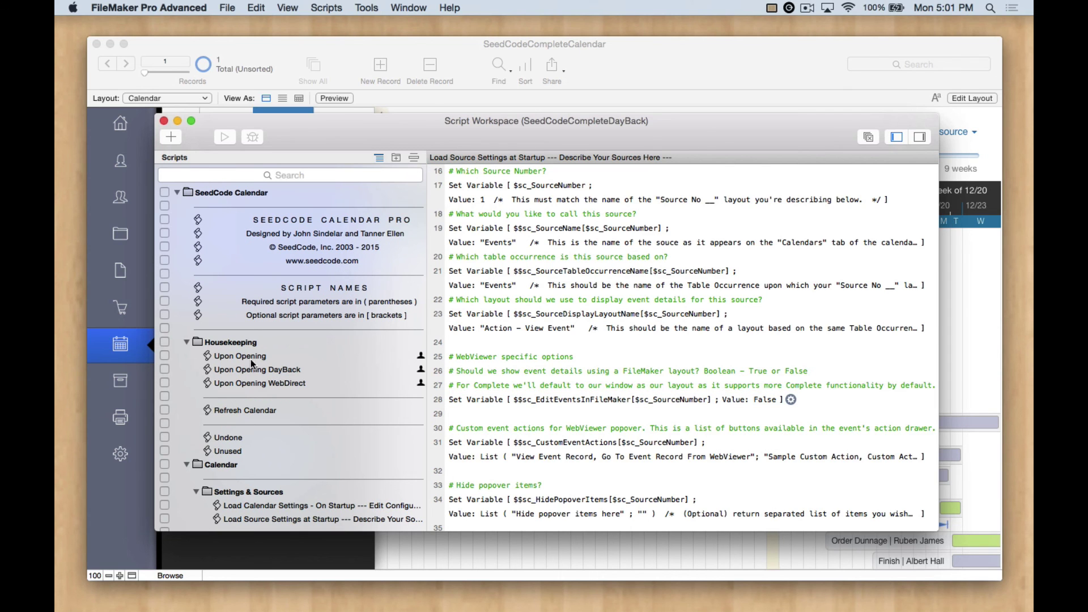
pyautogui.click(246, 356)
pyautogui.click(225, 137)
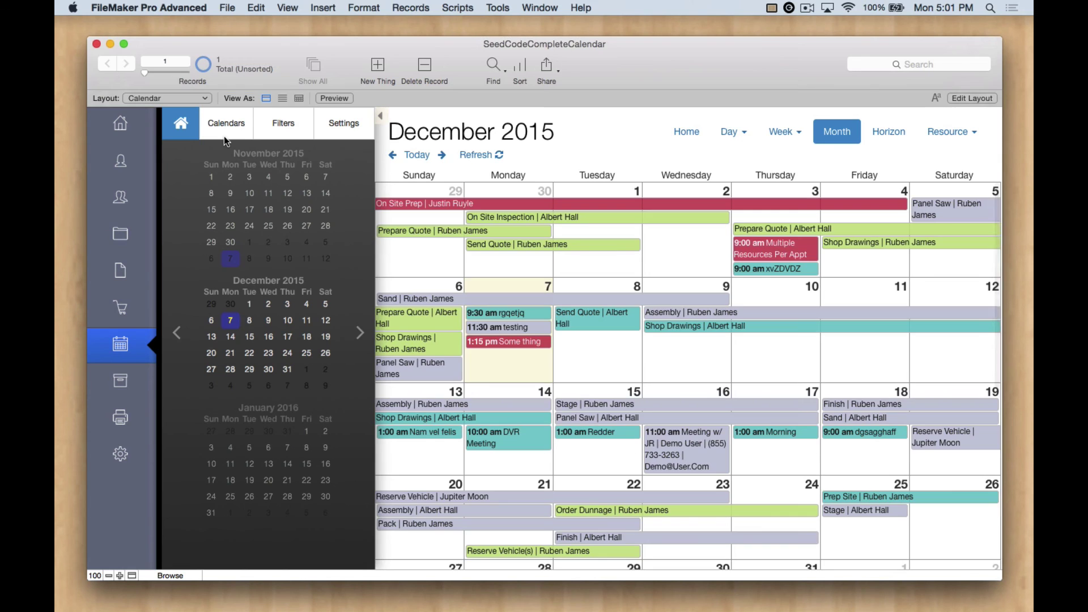
# - Open the Send Quote event, jump to its Albert Hall project, then return and save-close it
pyautogui.click(577, 320)
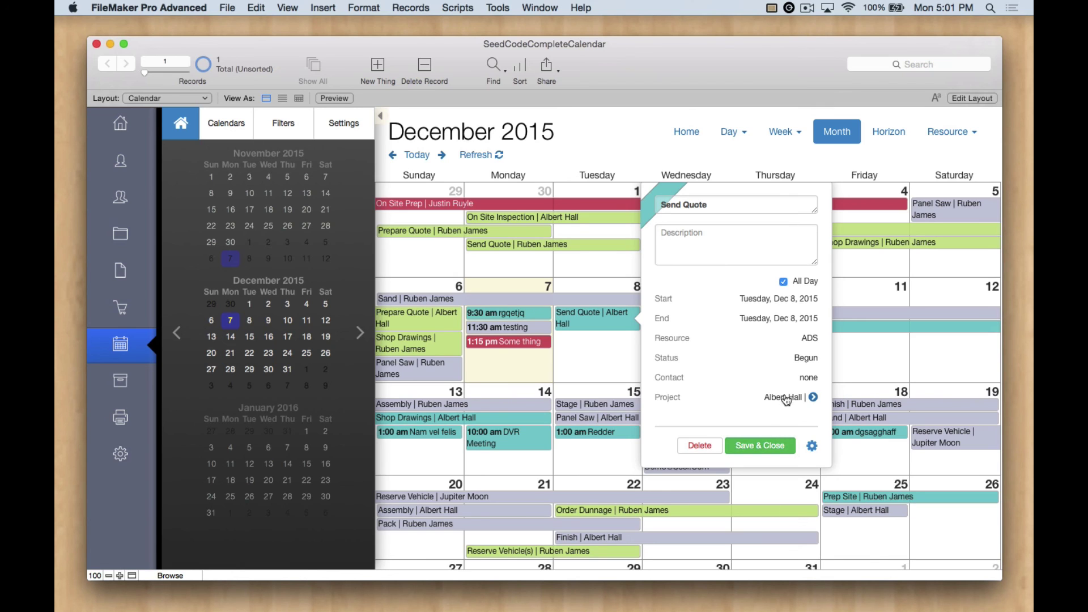
pyautogui.click(811, 397)
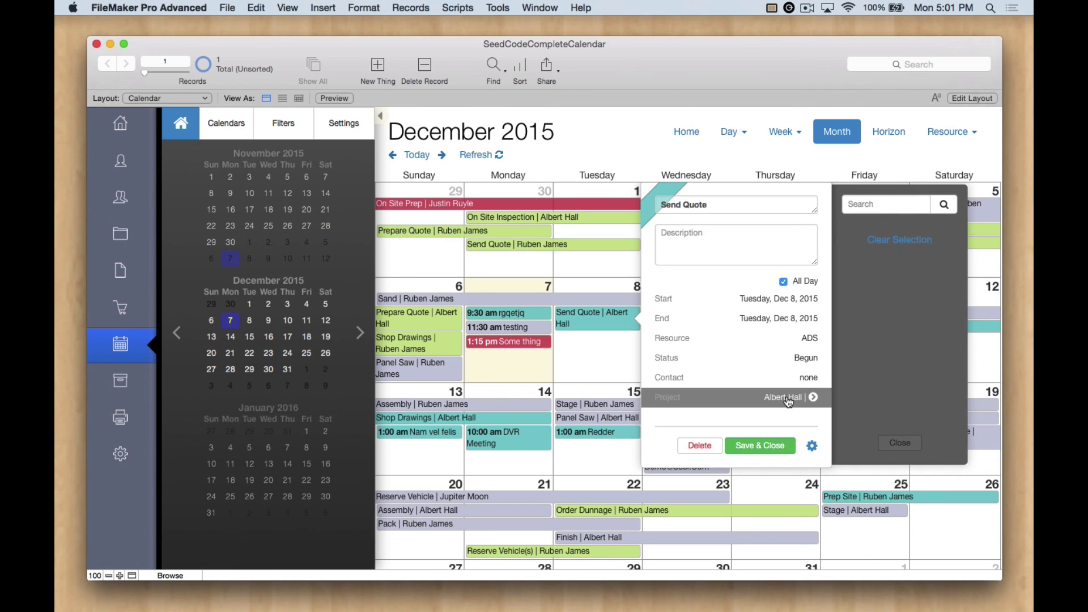
pyautogui.click(901, 445)
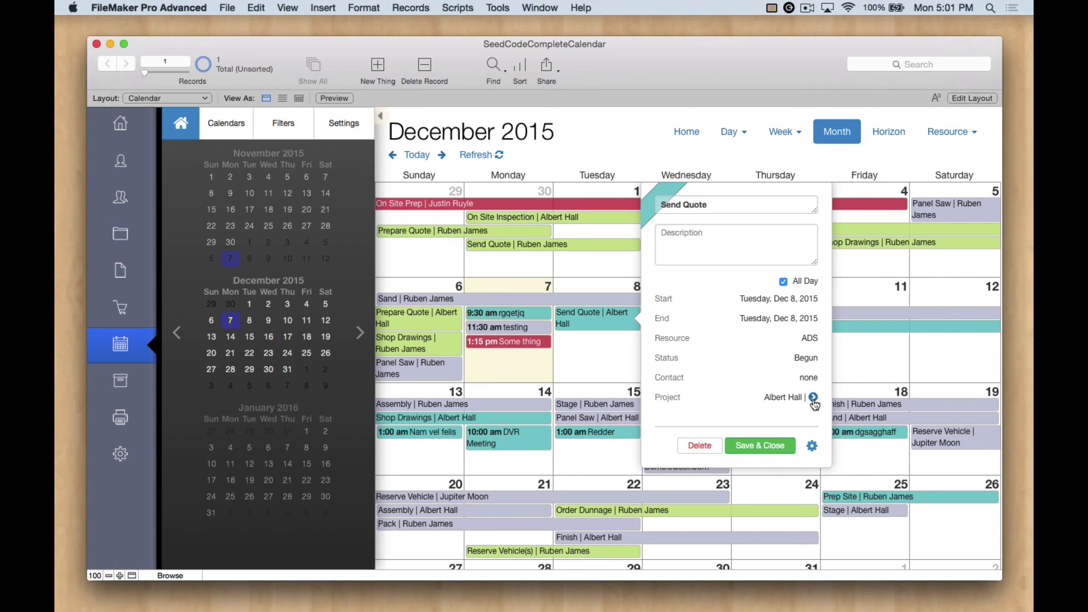
pyautogui.click(813, 397)
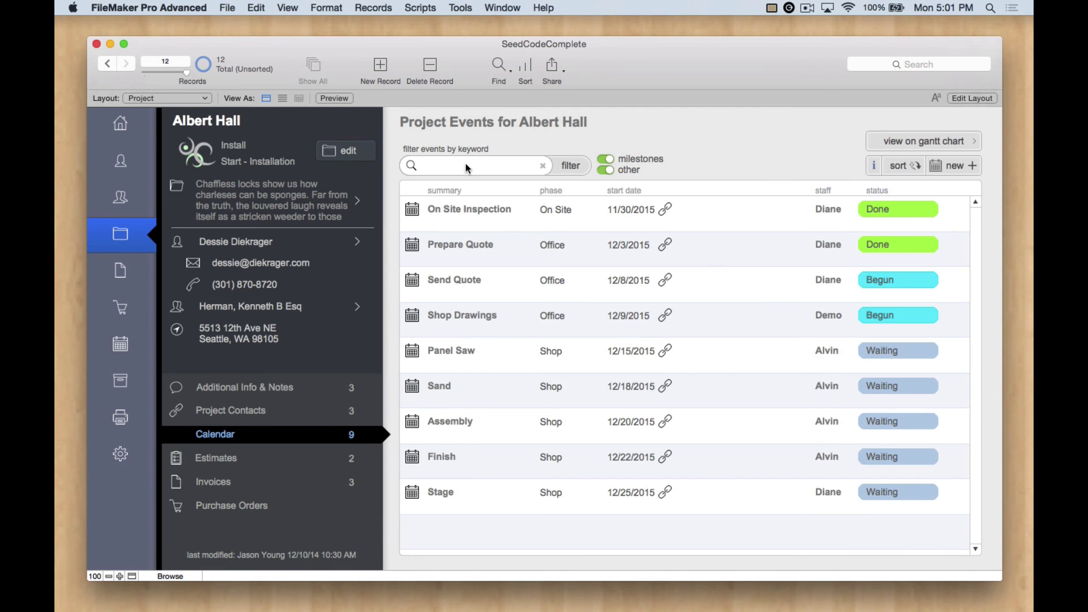
pyautogui.click(121, 346)
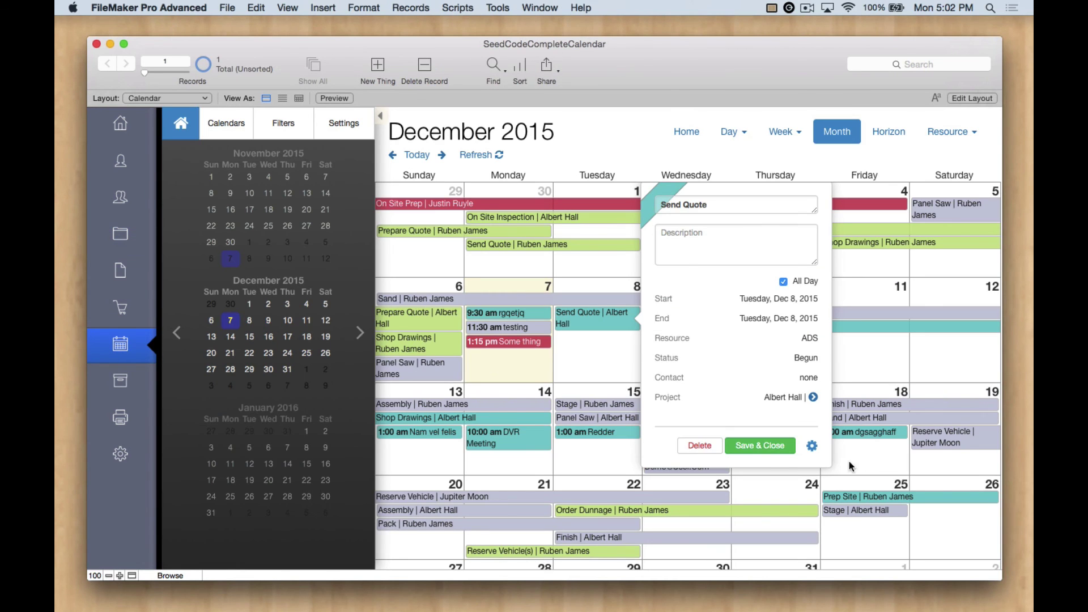
pyautogui.click(759, 445)
pyautogui.click(575, 435)
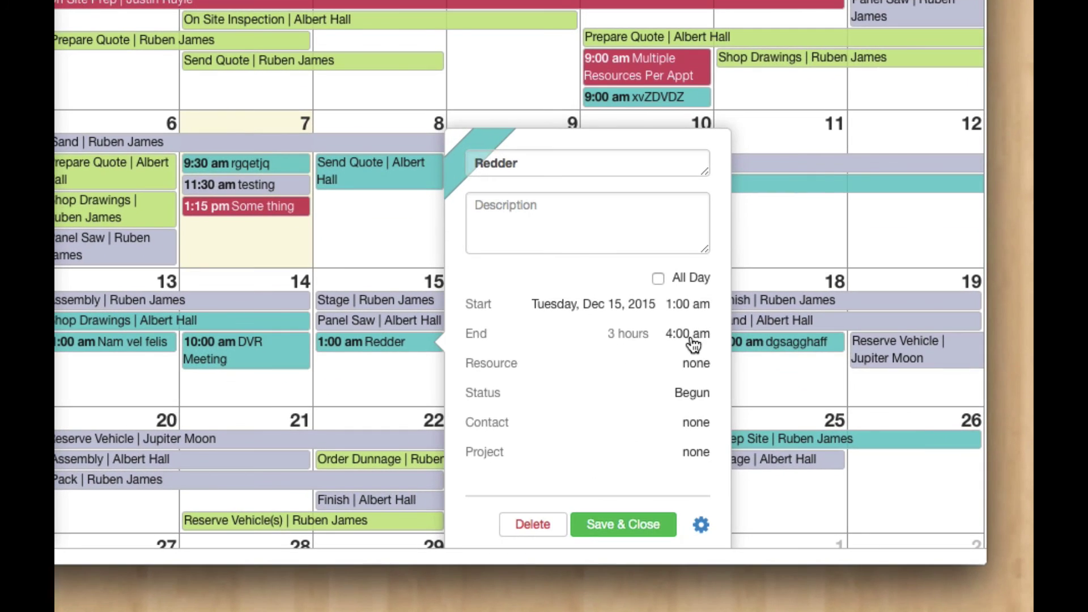
pyautogui.click(804, 427)
pyautogui.click(819, 381)
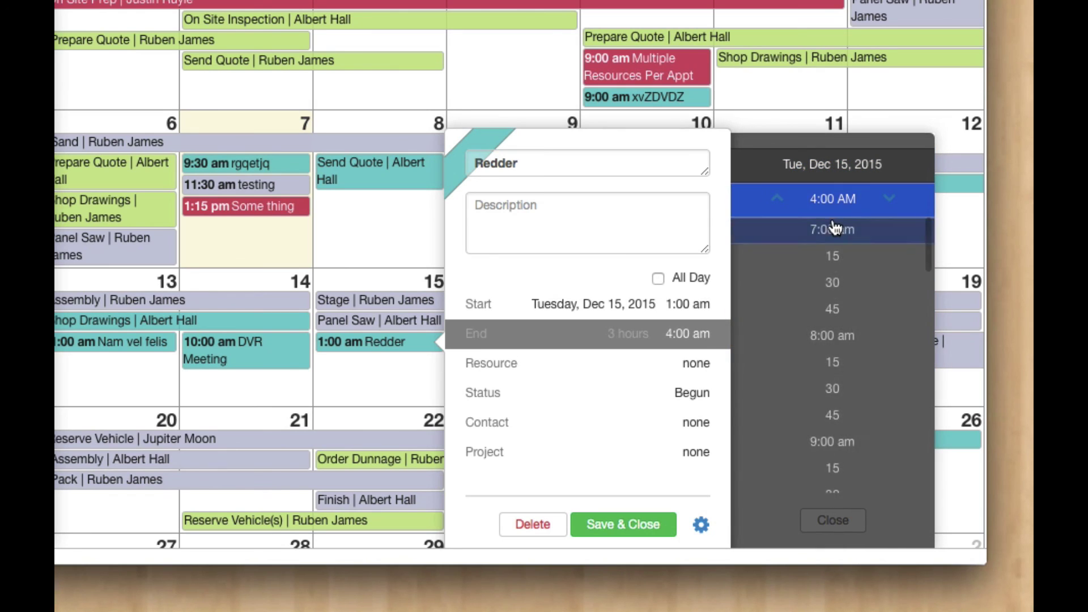
pyautogui.click(831, 524)
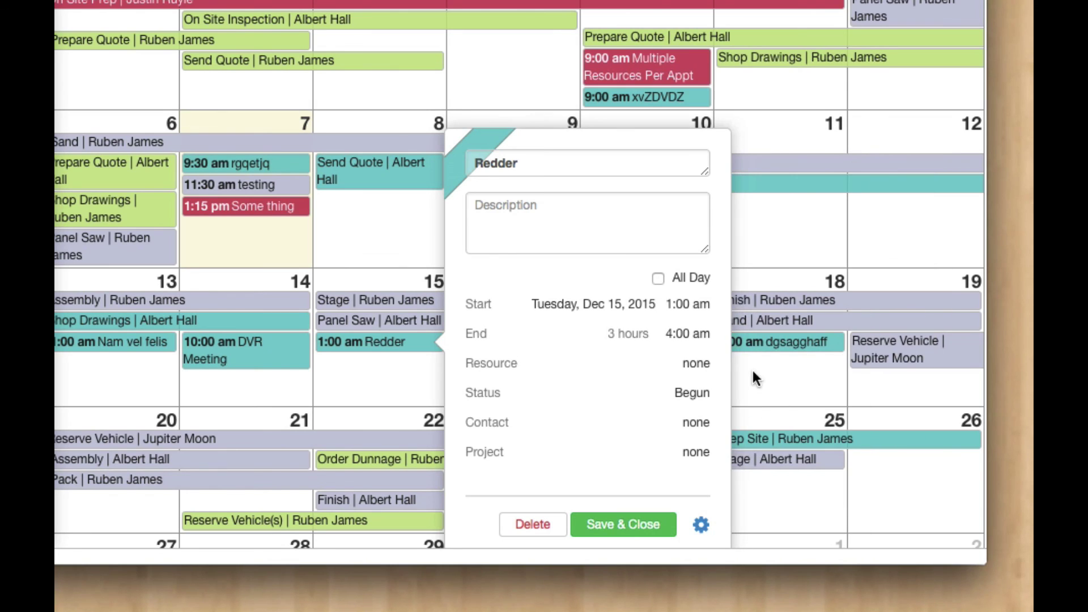